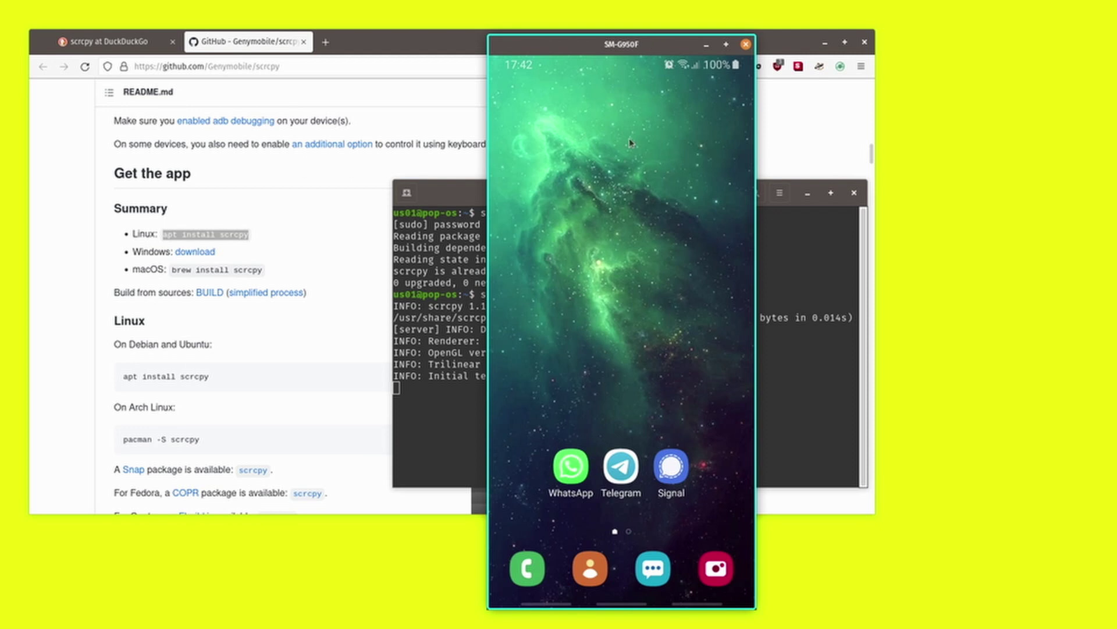
Step: Open the phone's app drawer, return home, then reposition, maximize and restore the mirror window
drag(606, 395, 565, 122)
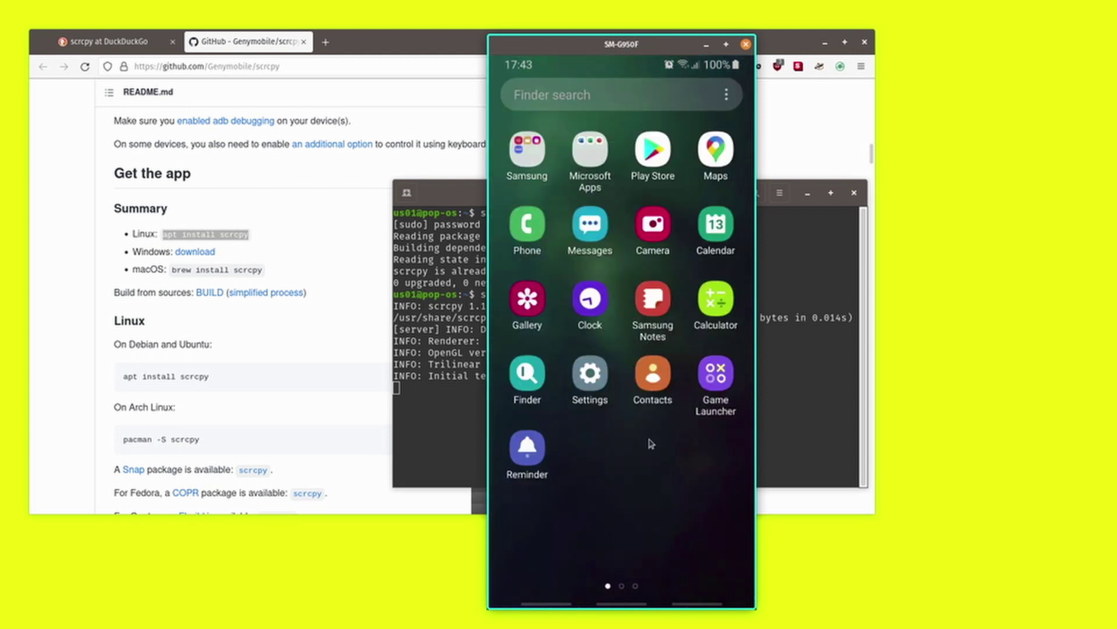
right_click(595, 168)
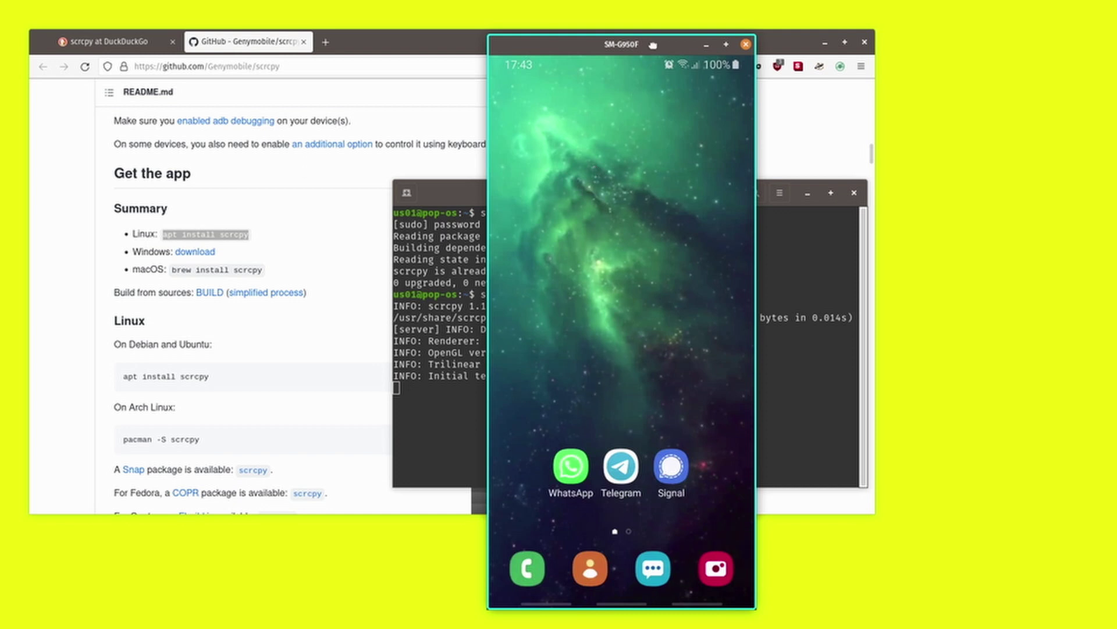
drag(653, 45, 602, 50)
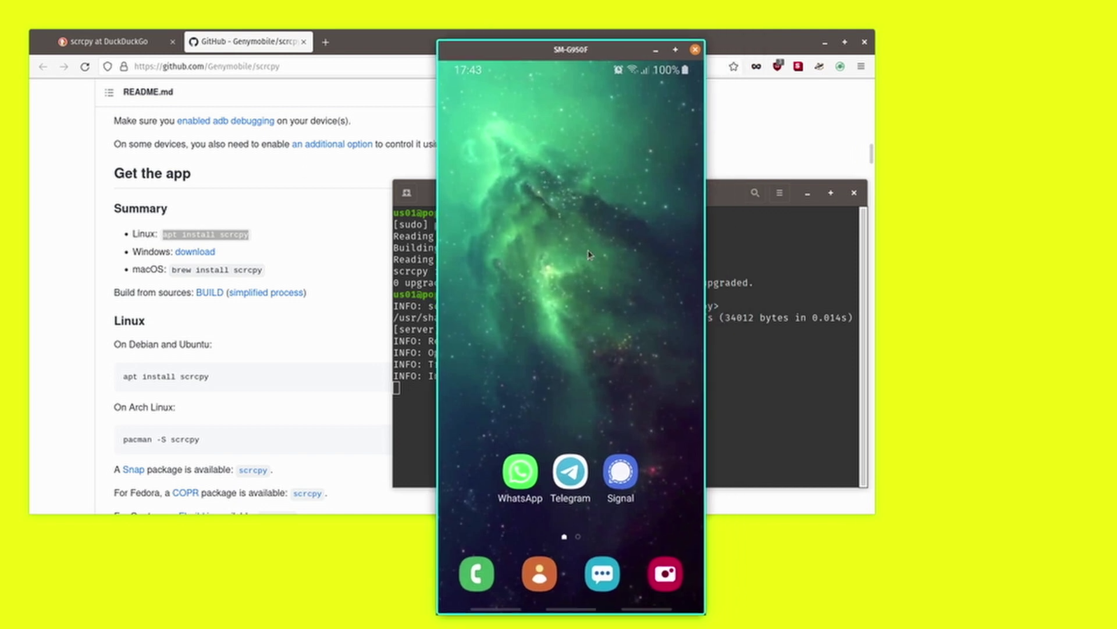
click(675, 50)
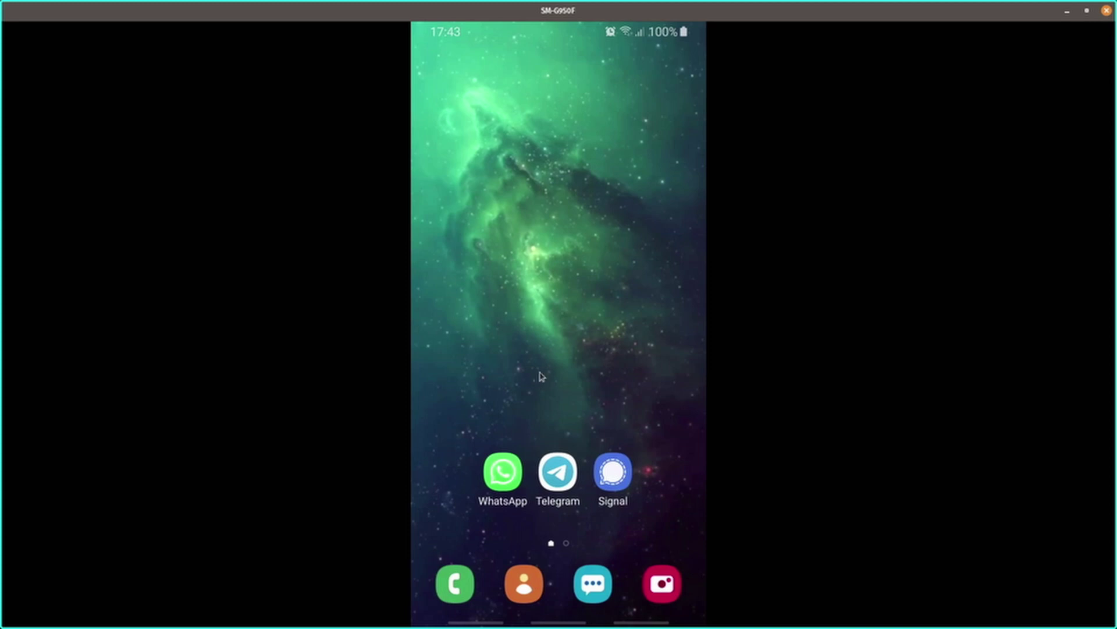
click(1086, 10)
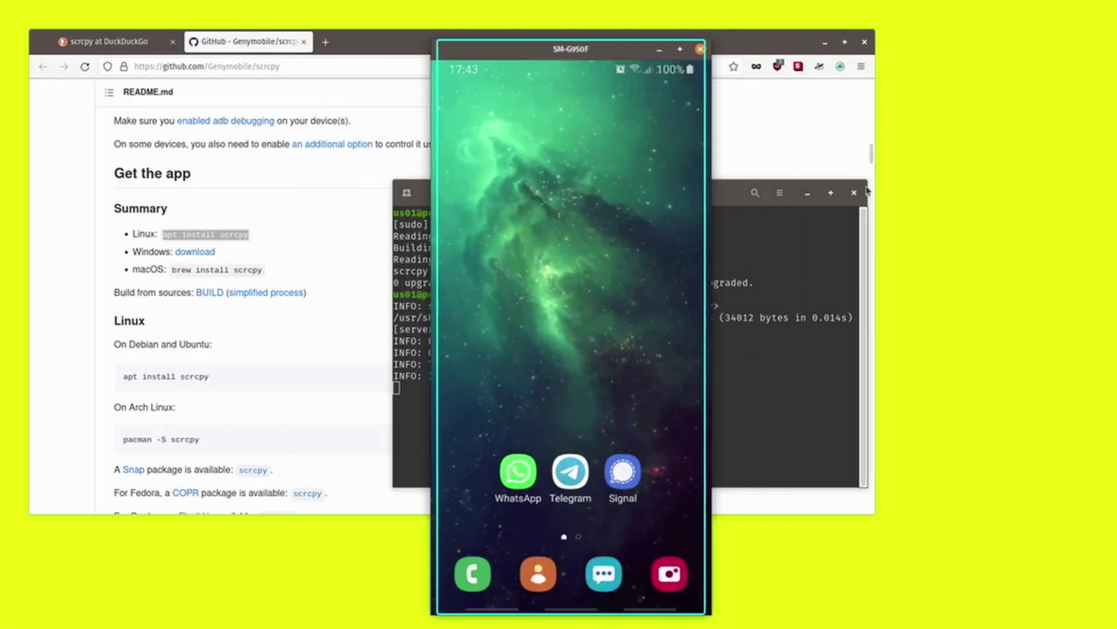
Step: Launch Calculator from the app drawer and compute 1+1 to get 2
drag(574, 401, 540, 262)
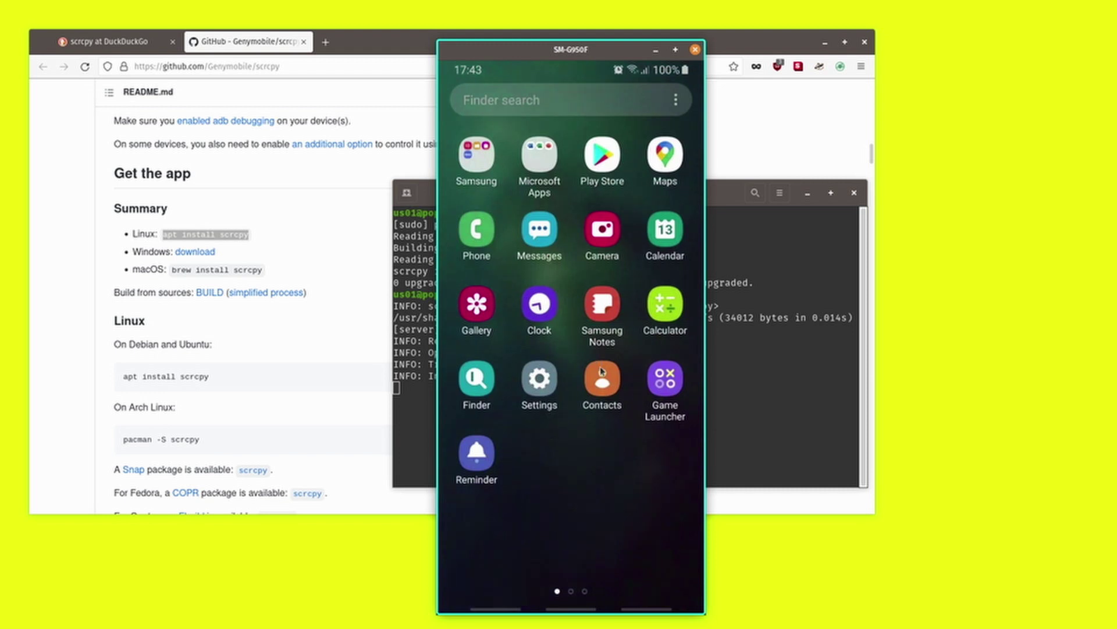
click(669, 315)
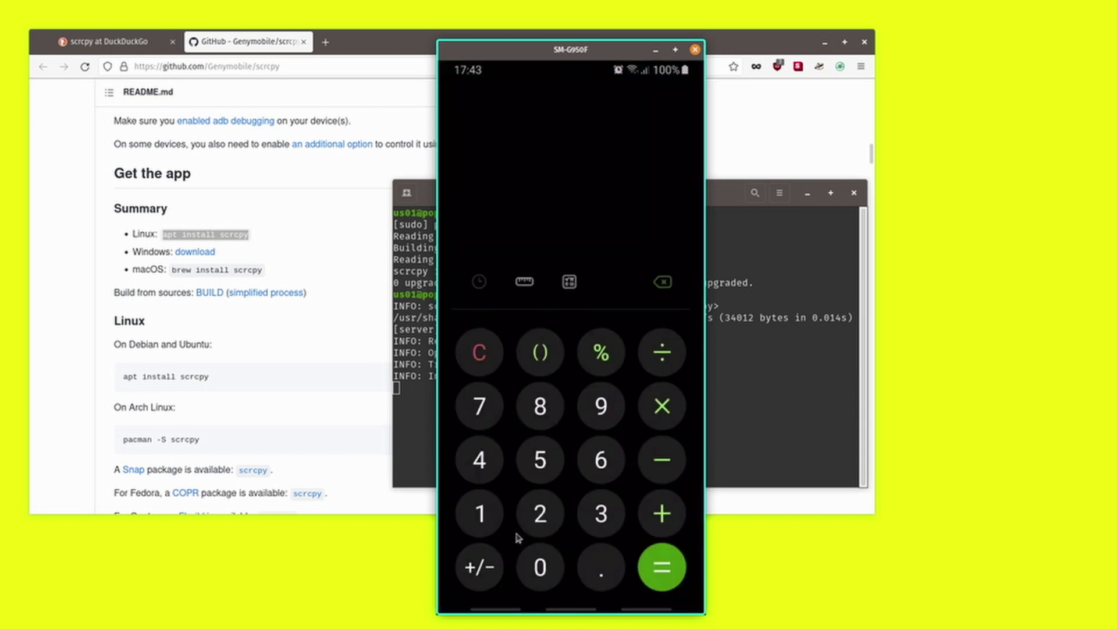
click(487, 520)
click(661, 513)
click(487, 524)
click(674, 568)
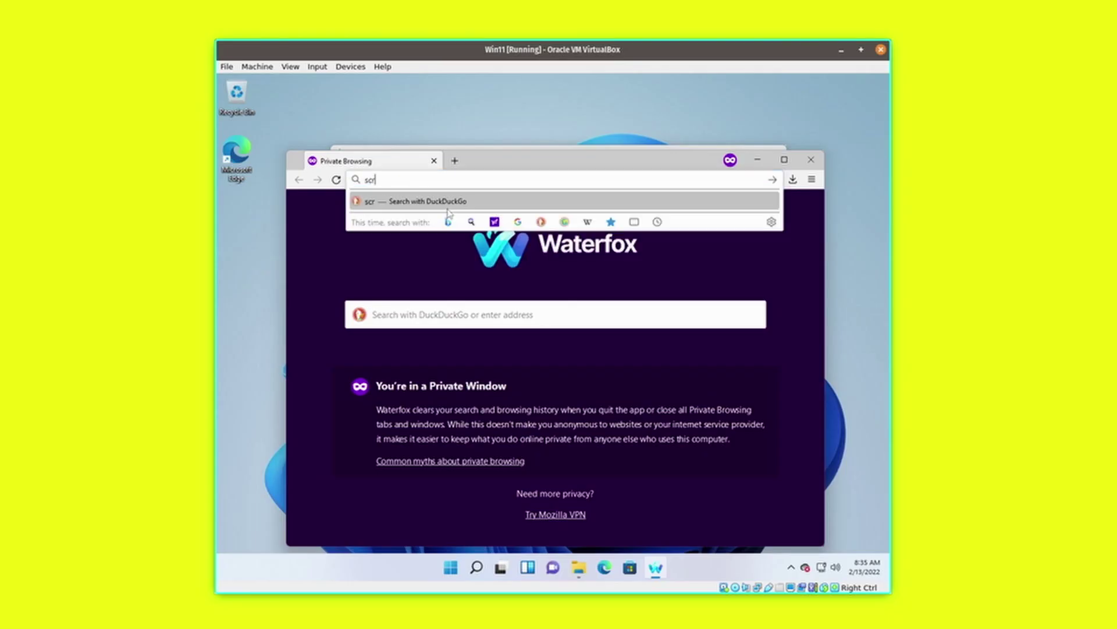
Step: Search 'scrcpy' from the Waterfox address bar to get DuckDuckGo results
text(cpy)
key(Return)
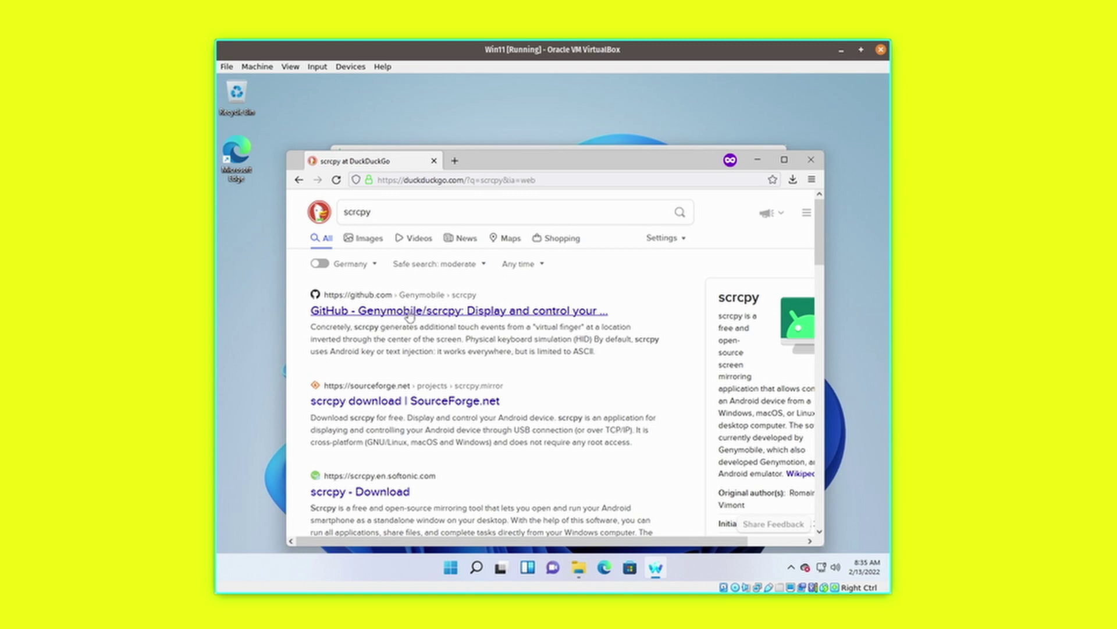
Step: Open the Genymobile/scrcpy GitHub result and briefly check its clone options
click(435, 293)
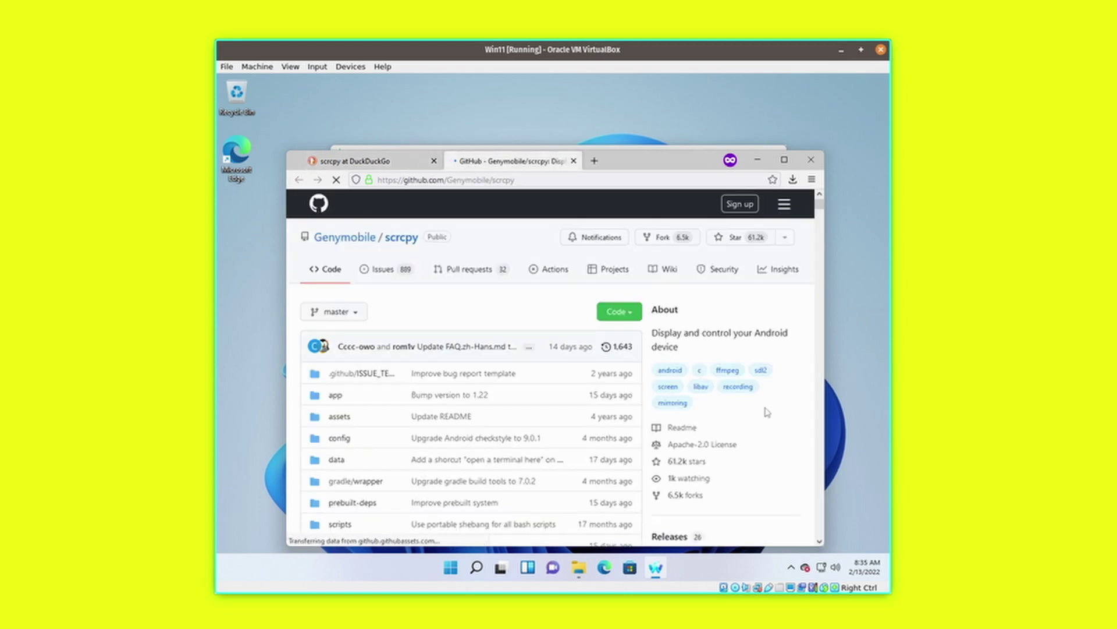
click(639, 315)
click(757, 468)
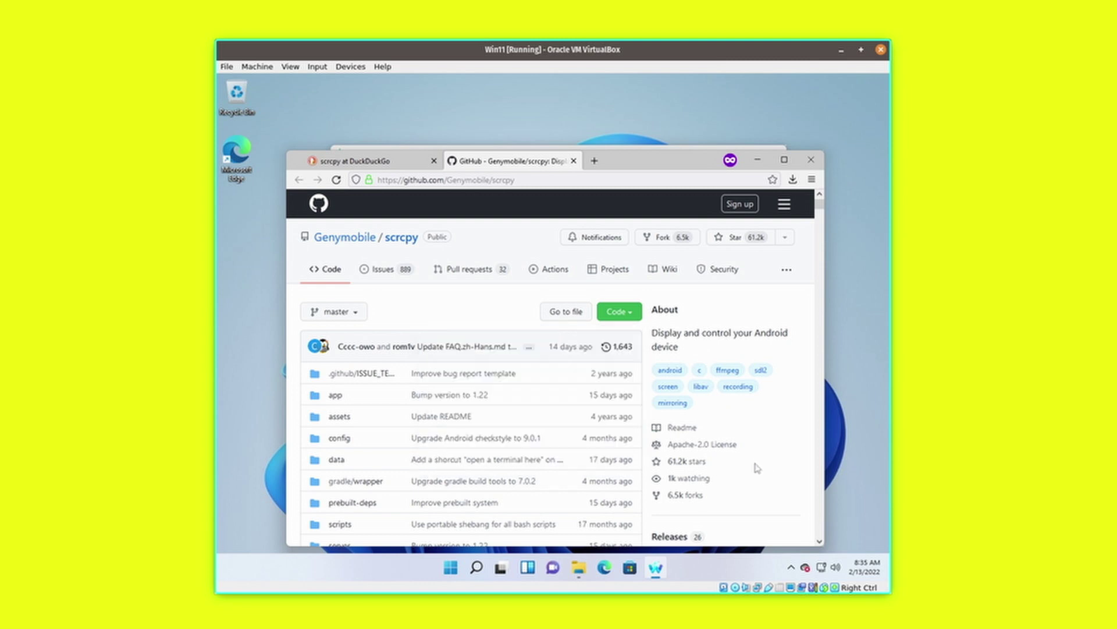
Step: Scroll the README down to 'Get the app' and maximize the browser window
scroll(605, 390, down, 15)
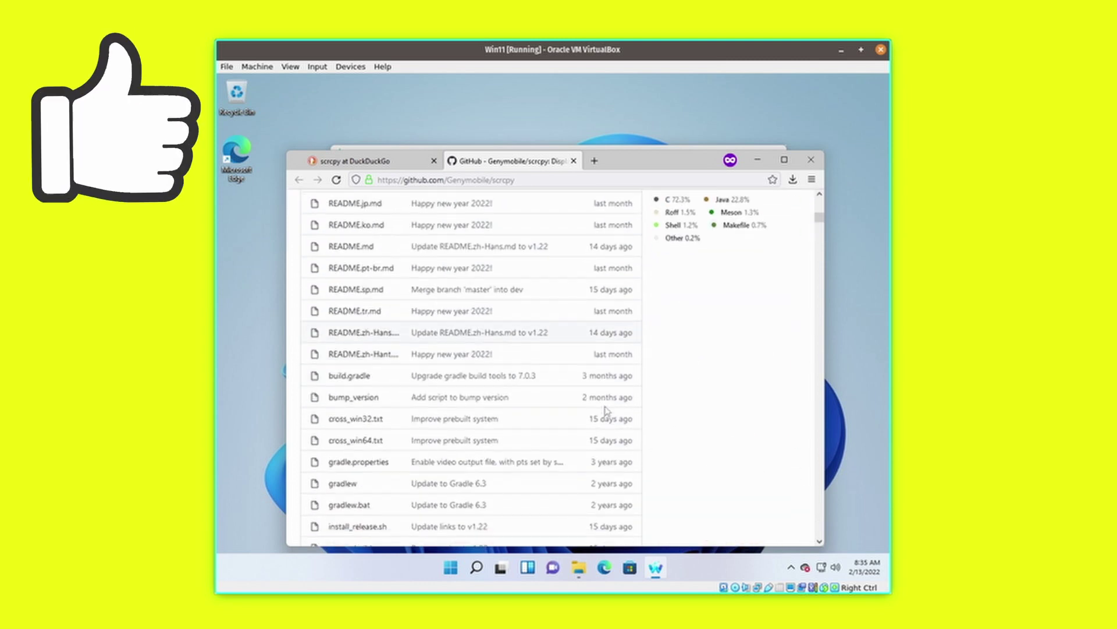
scroll(605, 411, down, 4)
scroll(576, 413, up, 3)
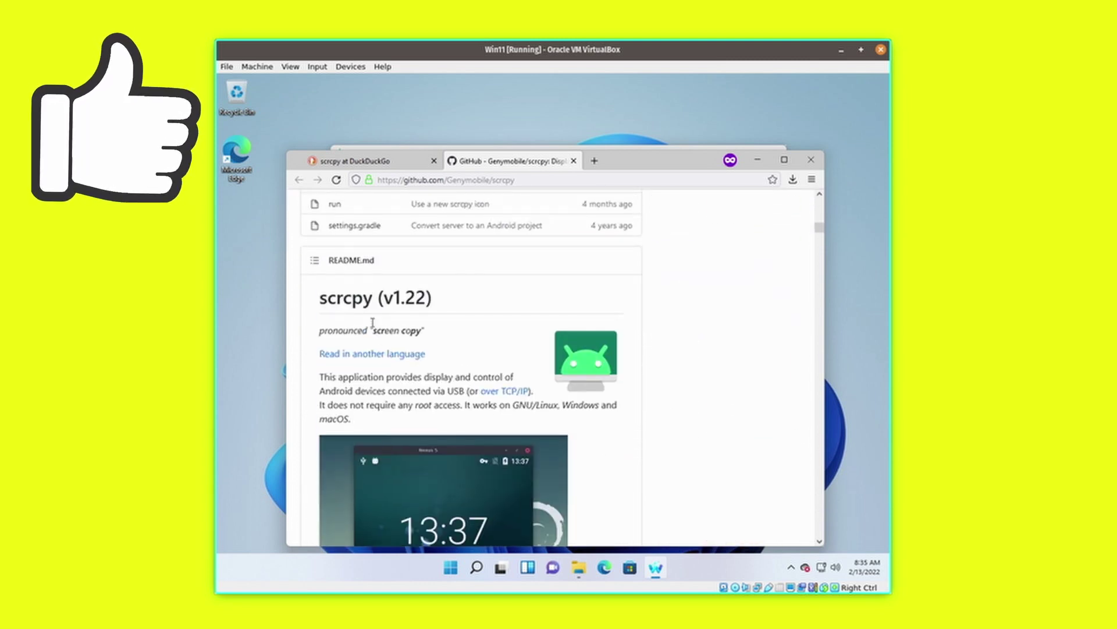
scroll(654, 481, down, 10)
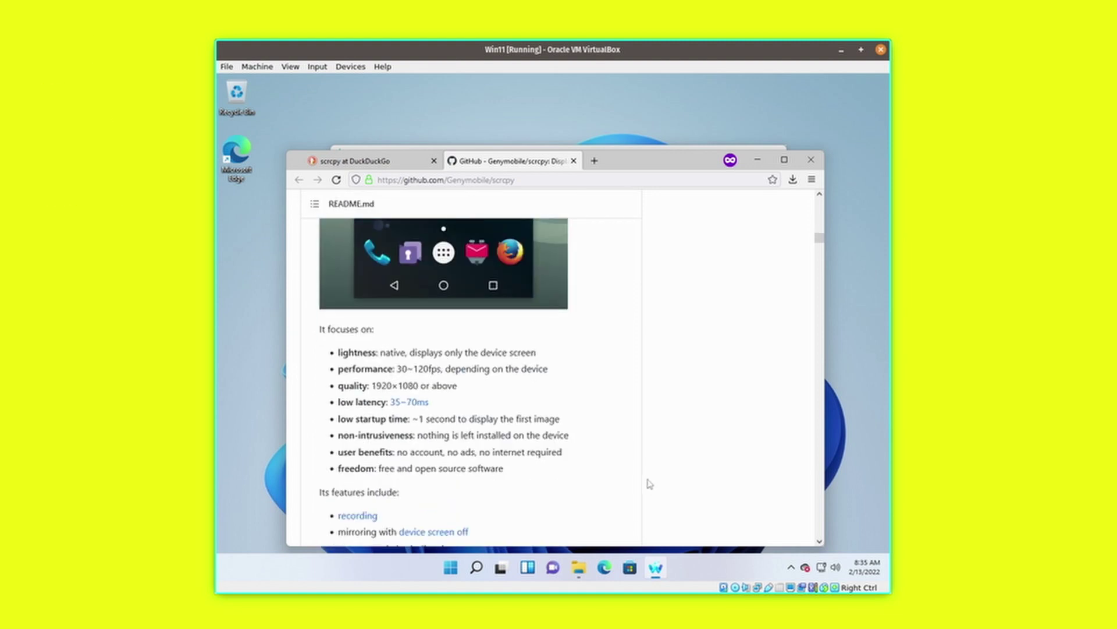
scroll(646, 483, down, 8)
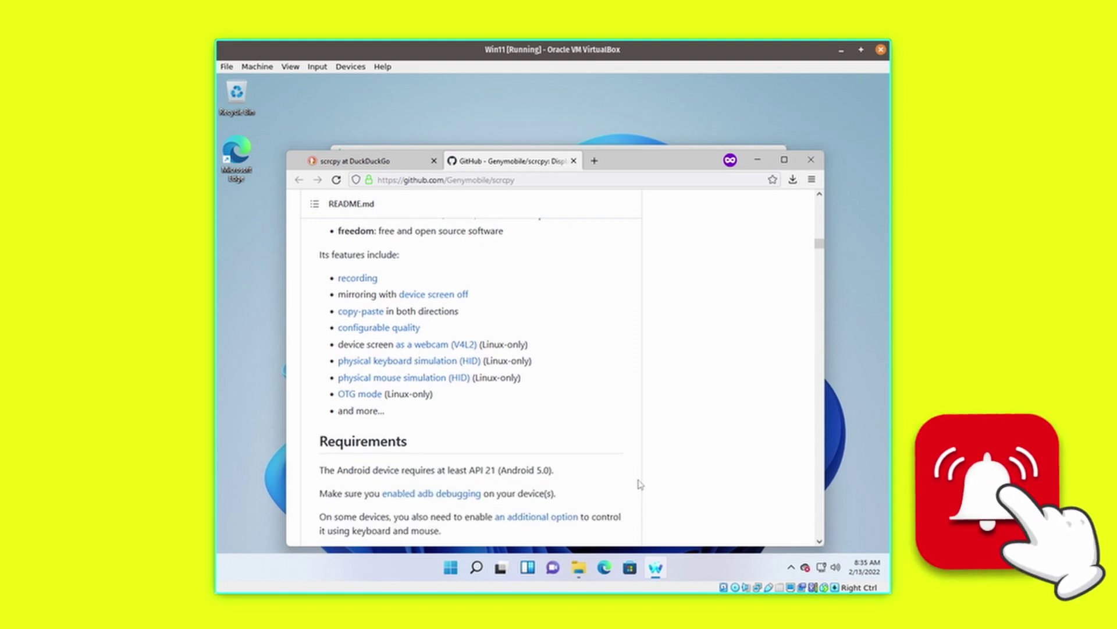
scroll(638, 483, down, 4)
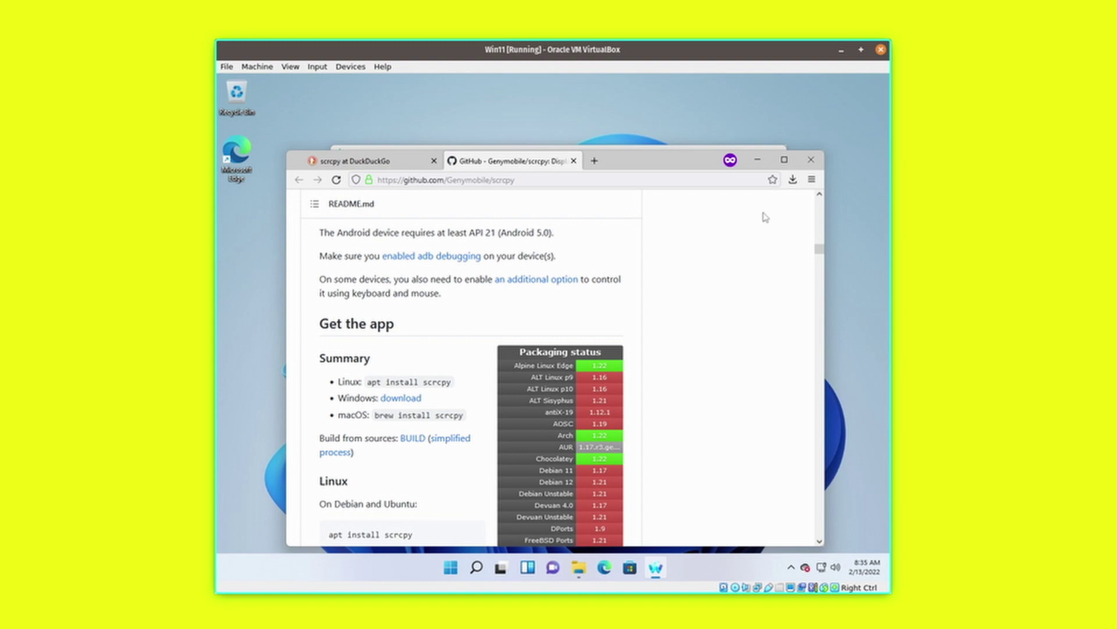
click(784, 160)
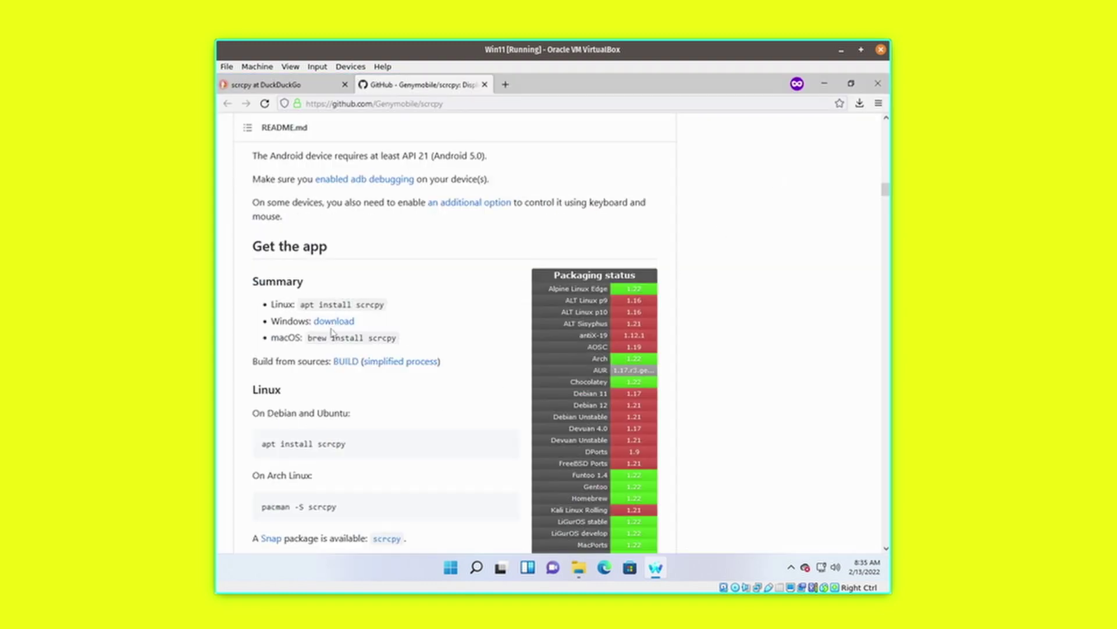
Step: Download the scrcpy-win64-v1.22 zip and open the Downloads folder containing it
middle_click(332, 322)
click(531, 84)
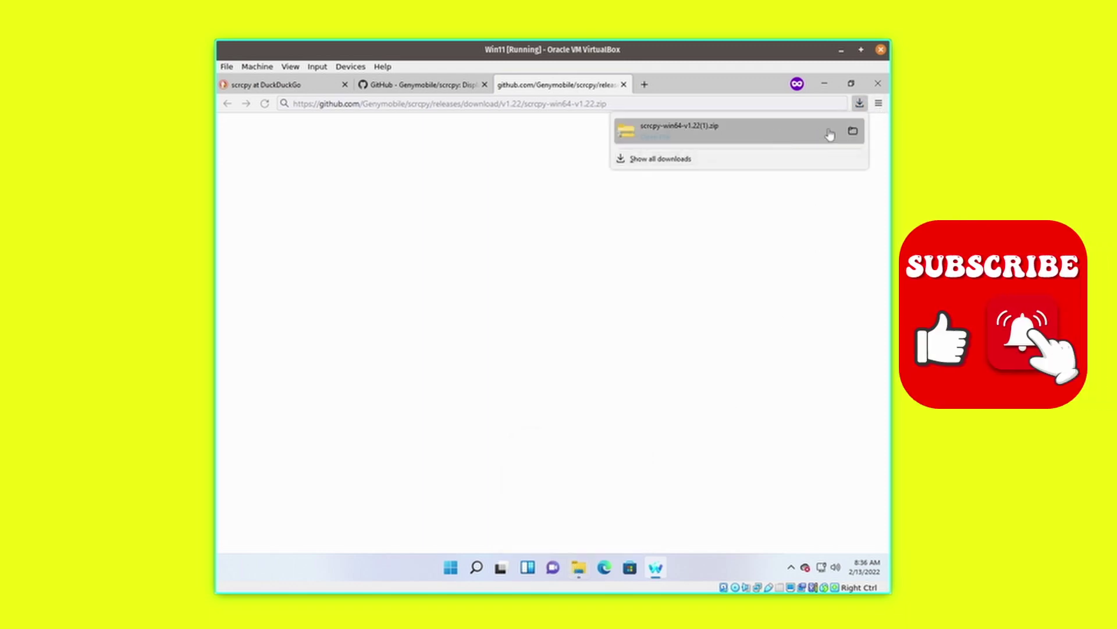
click(853, 130)
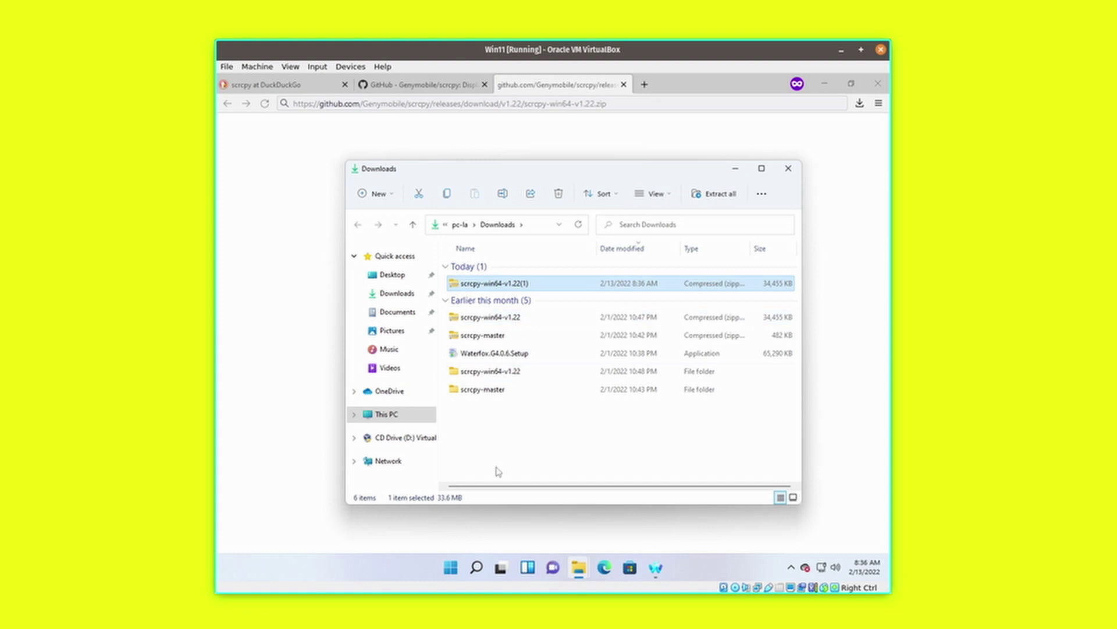
key(Menu)
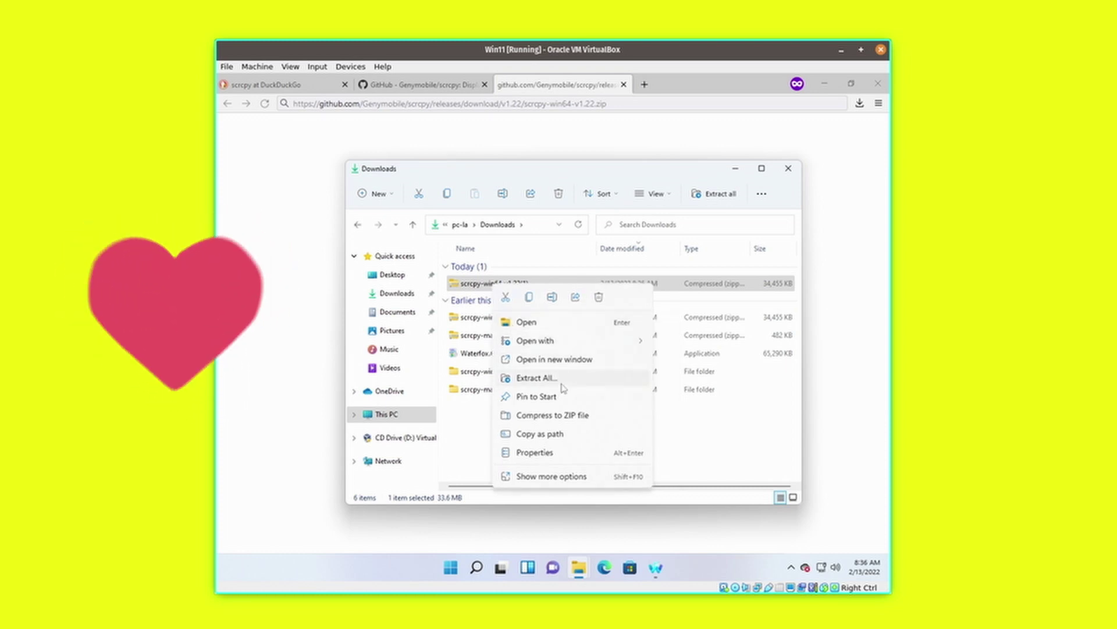
click(563, 386)
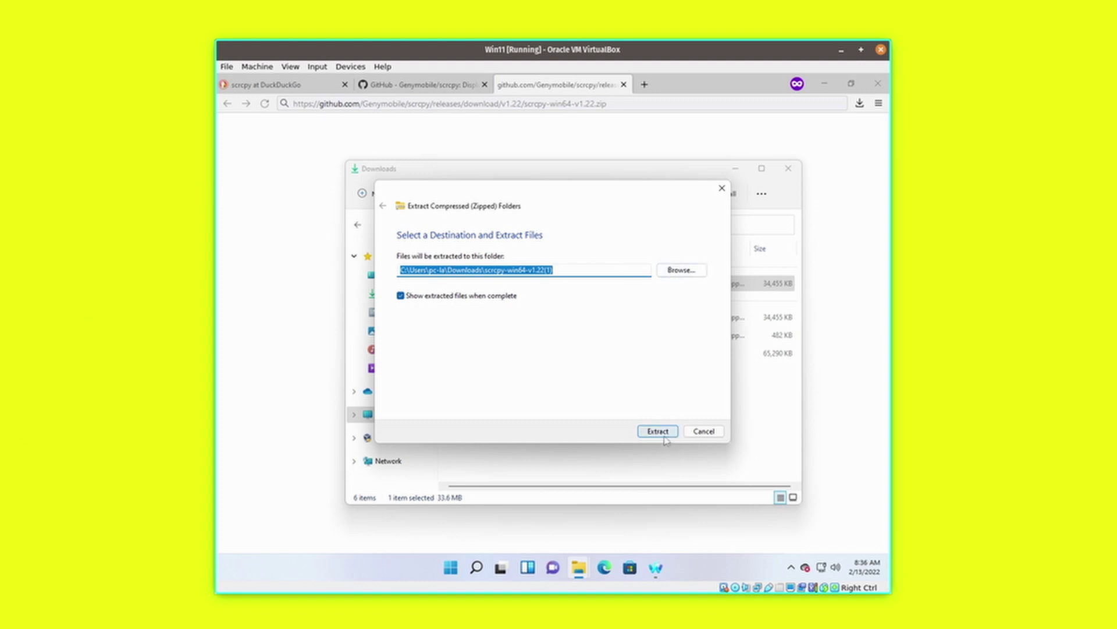
click(704, 432)
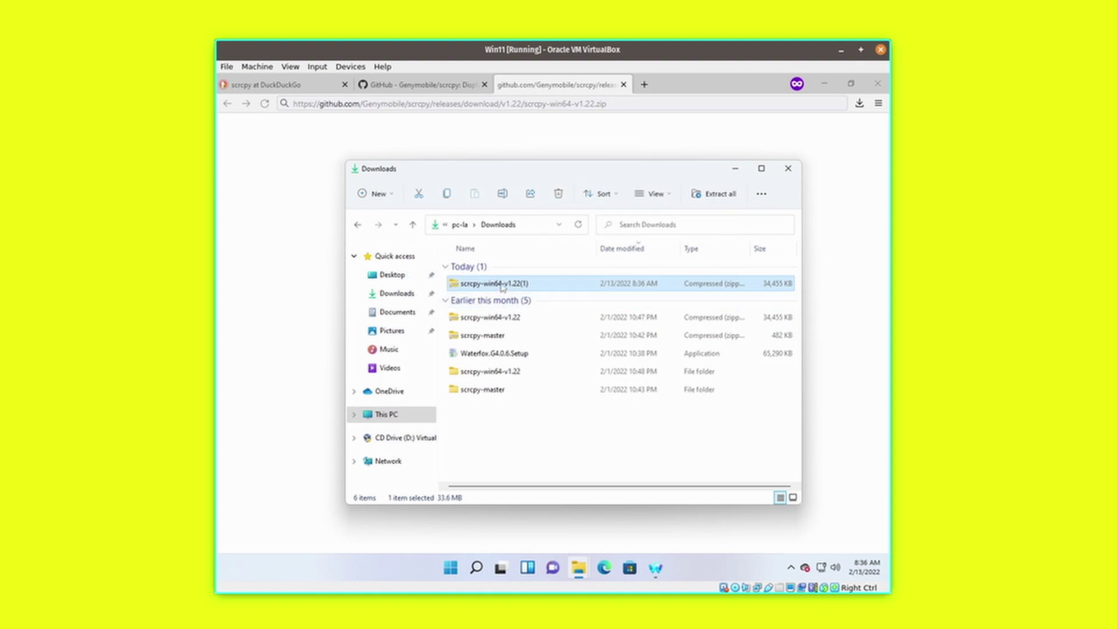
Step: Open the scrcpy zip, select all its files and copy them
double_click(502, 284)
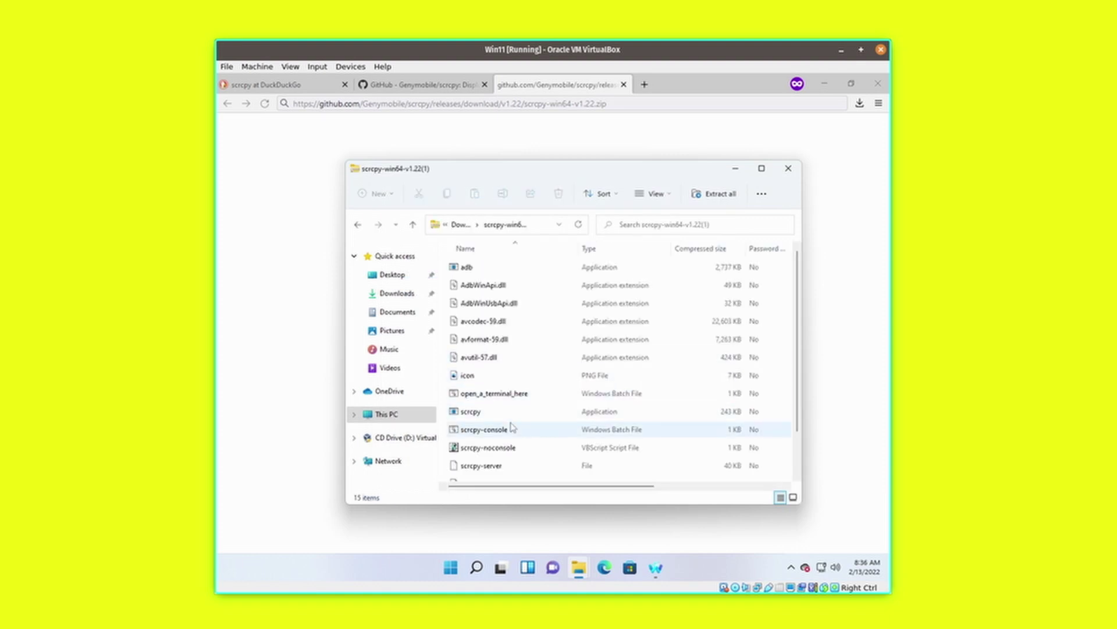
click(512, 427)
key(ctrl+a)
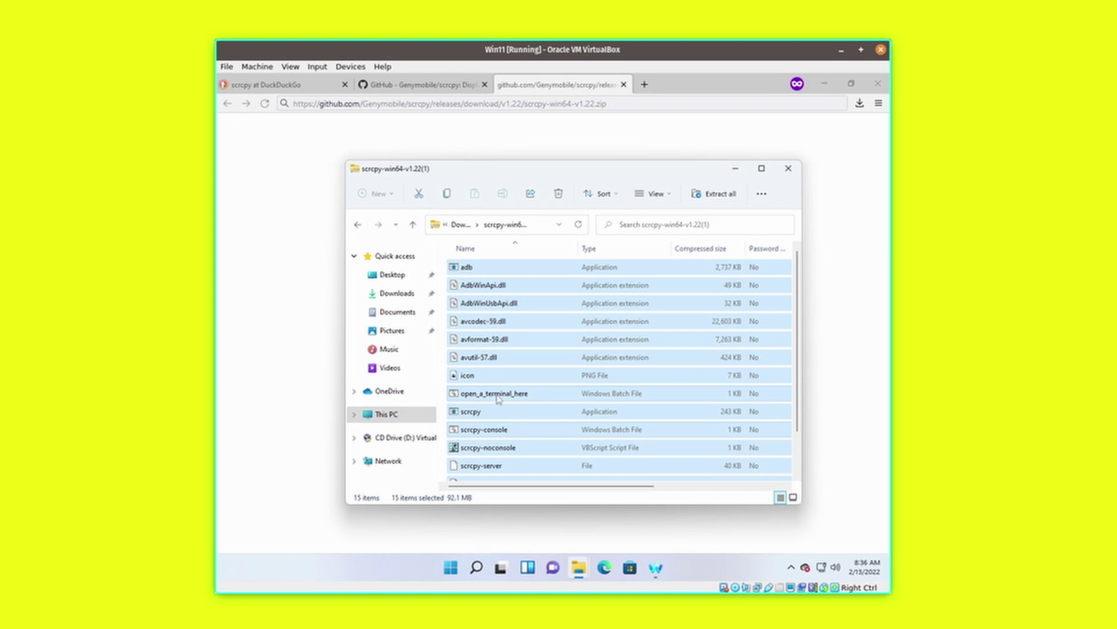
right_click(498, 398)
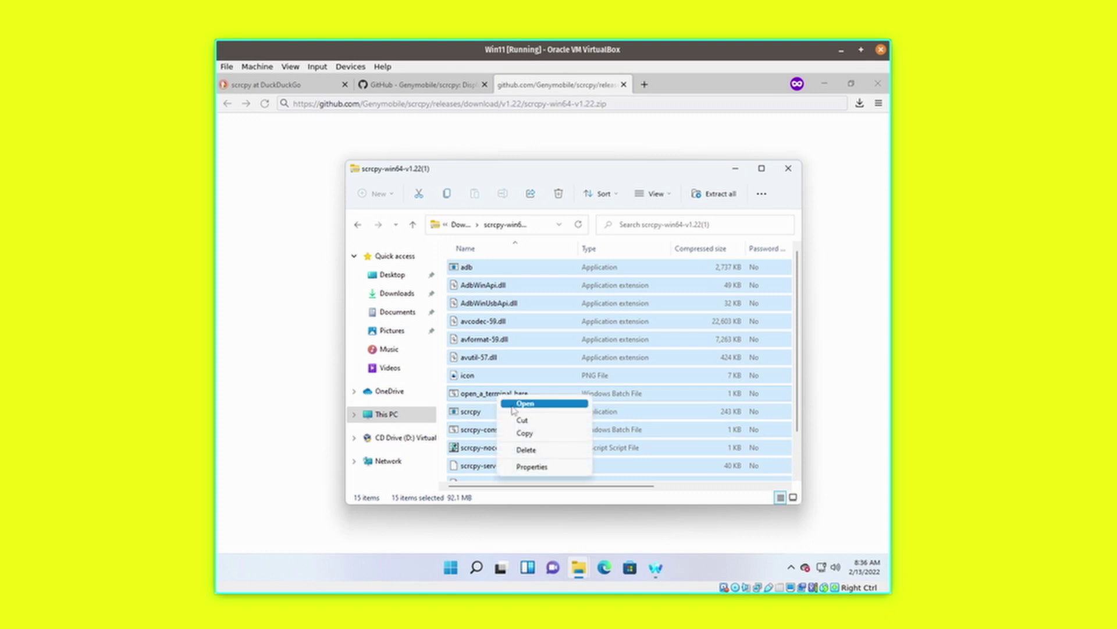
click(544, 433)
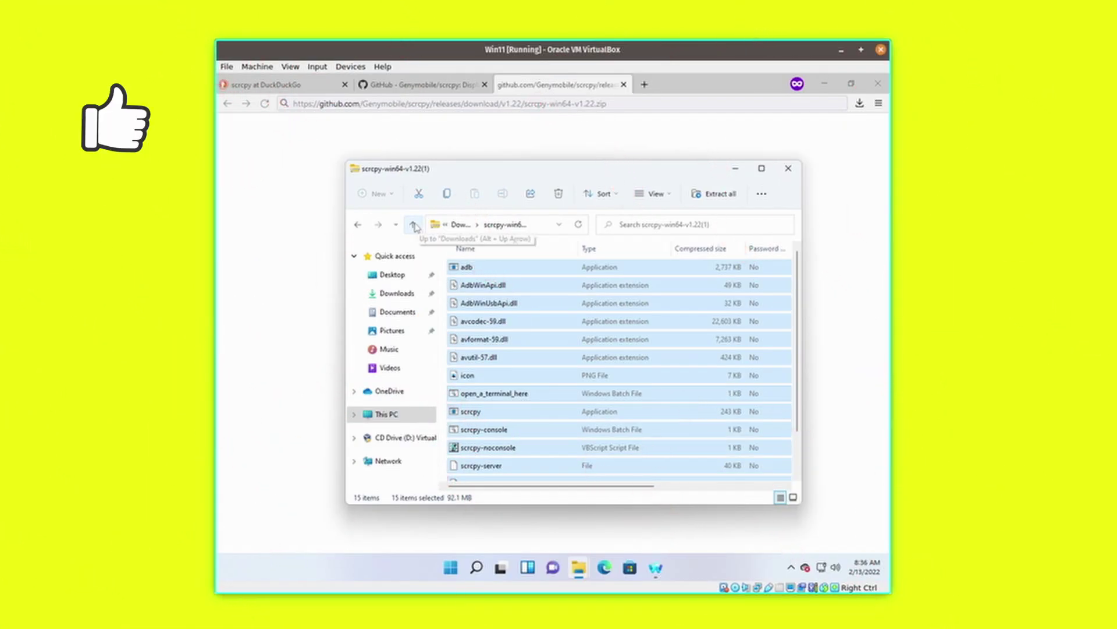
Step: Create a 'New folder' in Downloads, open it, and bring up its full context menu
click(413, 225)
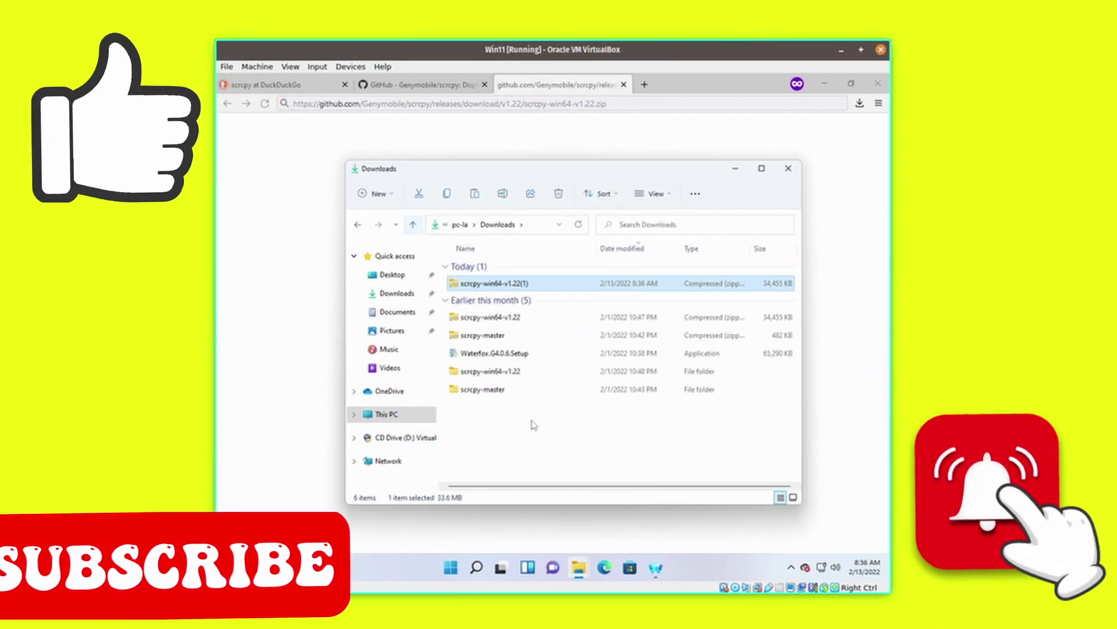
right_click(541, 452)
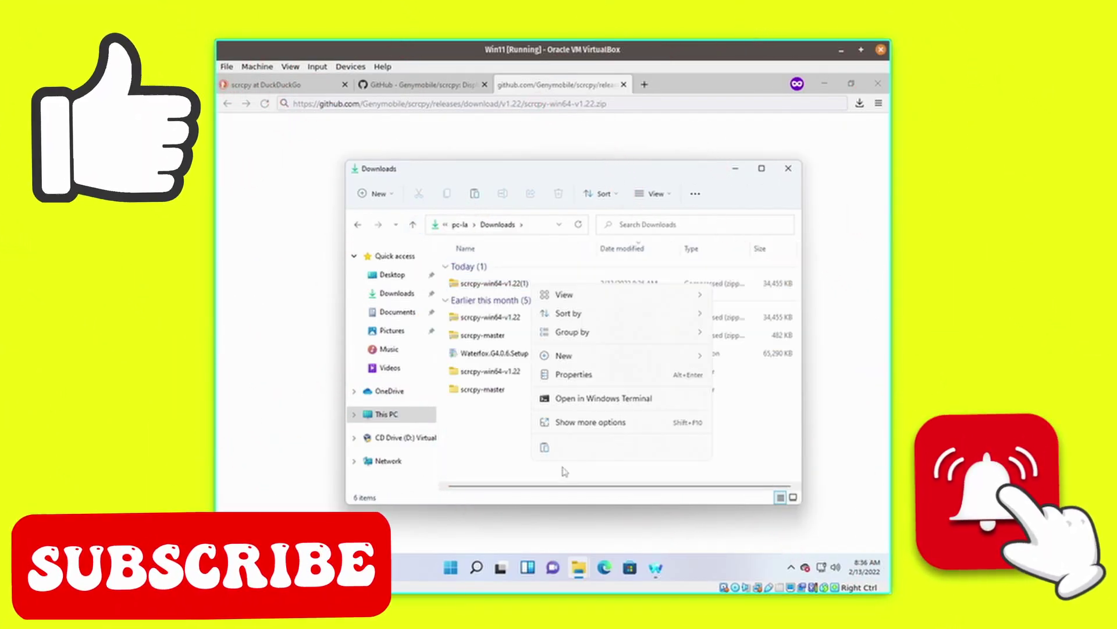
click(586, 425)
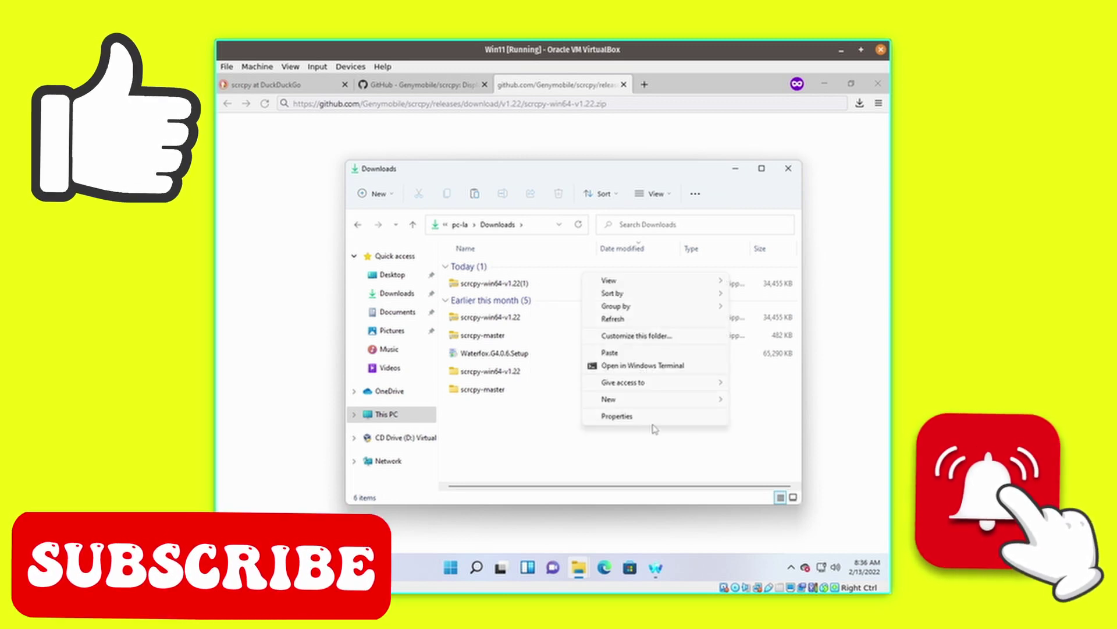
mouse_move(651, 404)
click(750, 395)
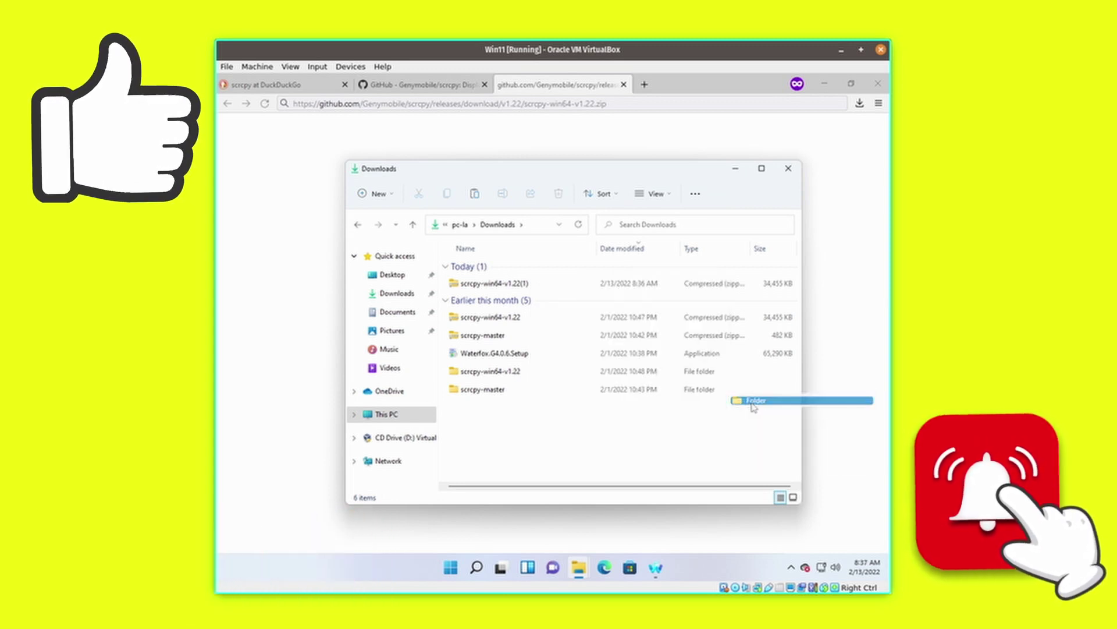
key(Return)
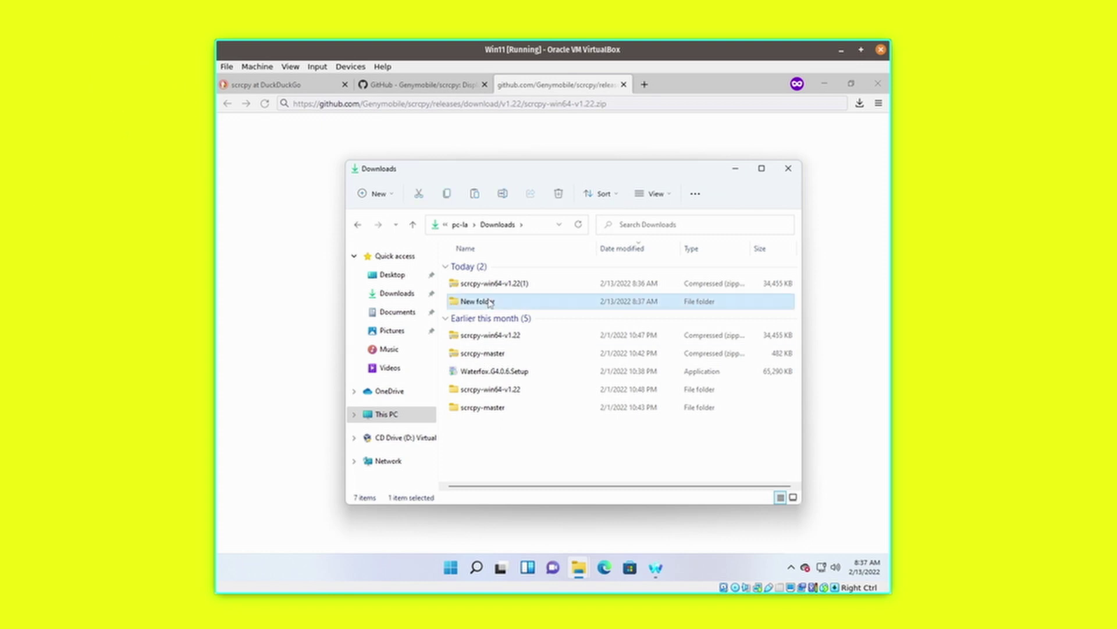
key(Return)
right_click(512, 353)
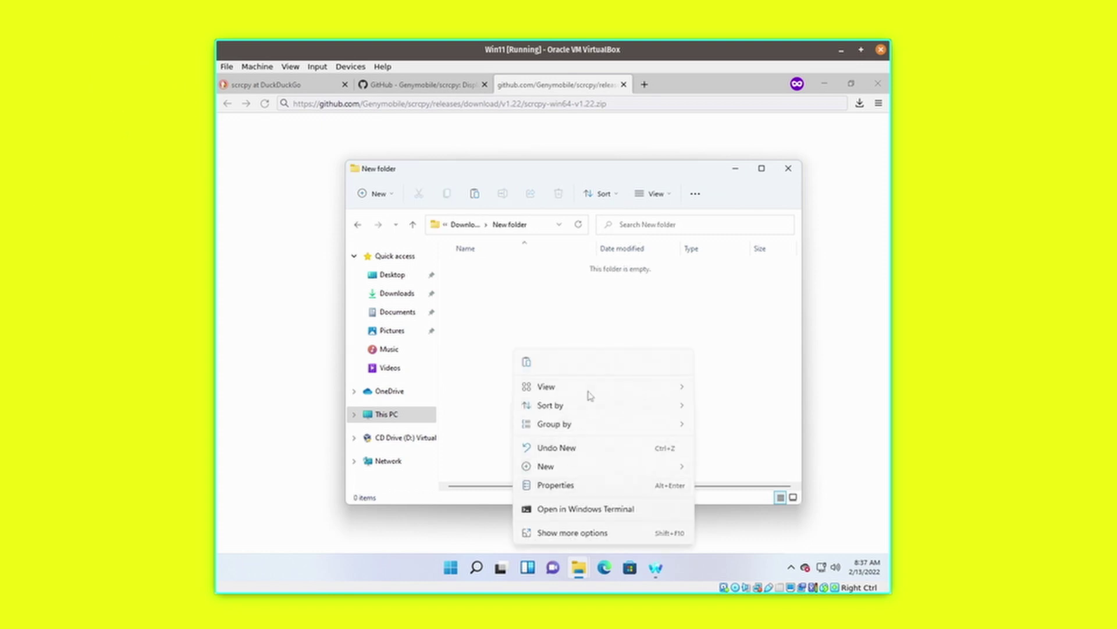
click(553, 531)
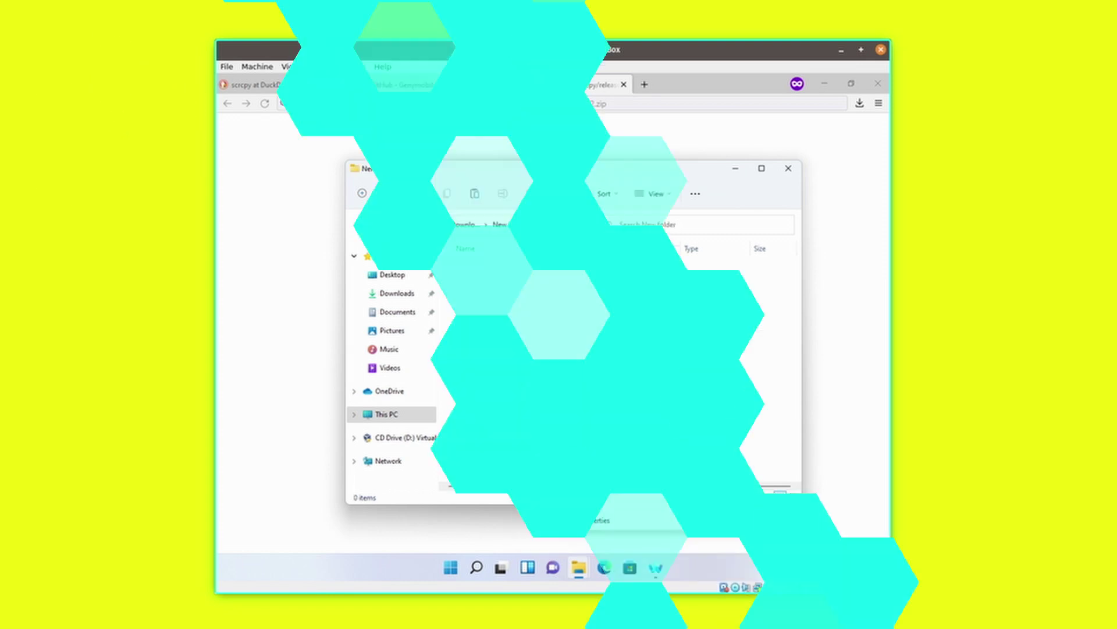
Step: Paste the 15 scrcpy files into New folder and select scrcpy-console
click(632, 448)
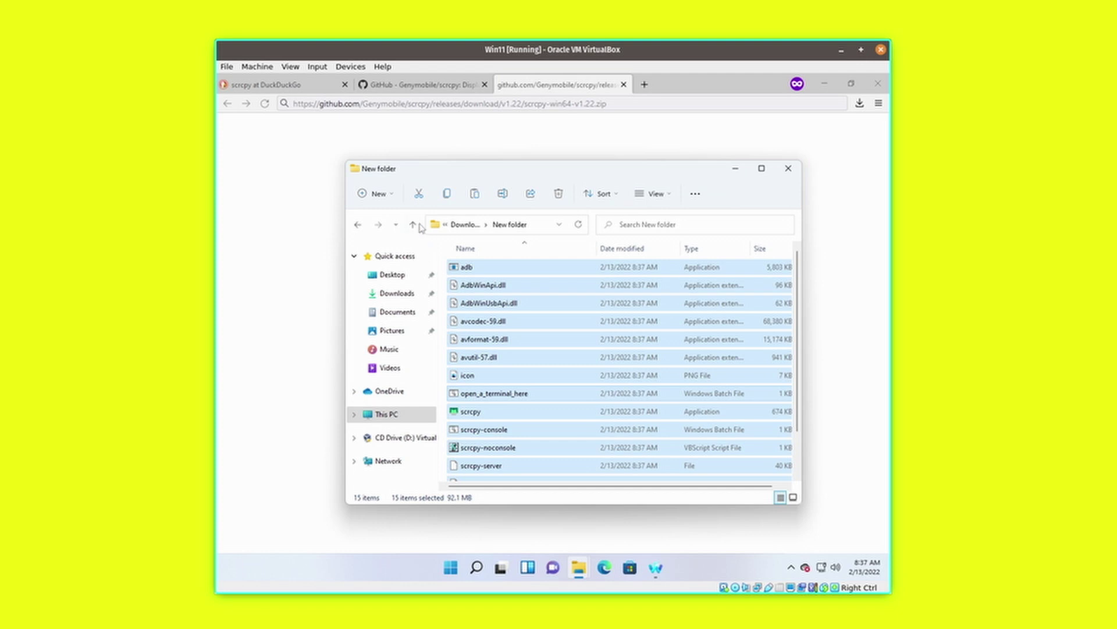
click(443, 326)
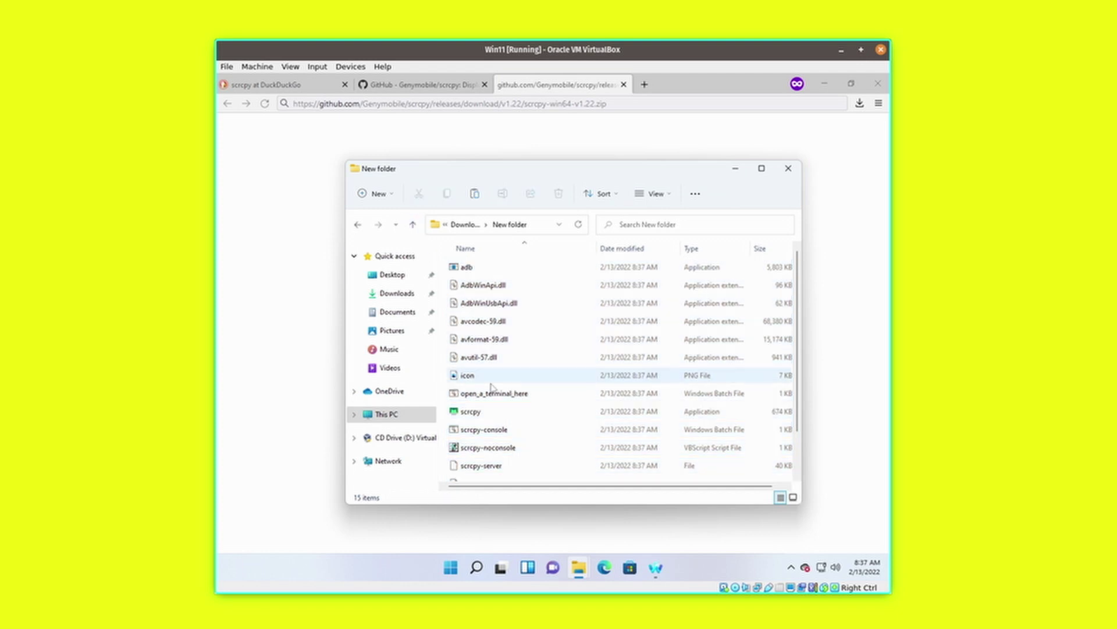
click(513, 435)
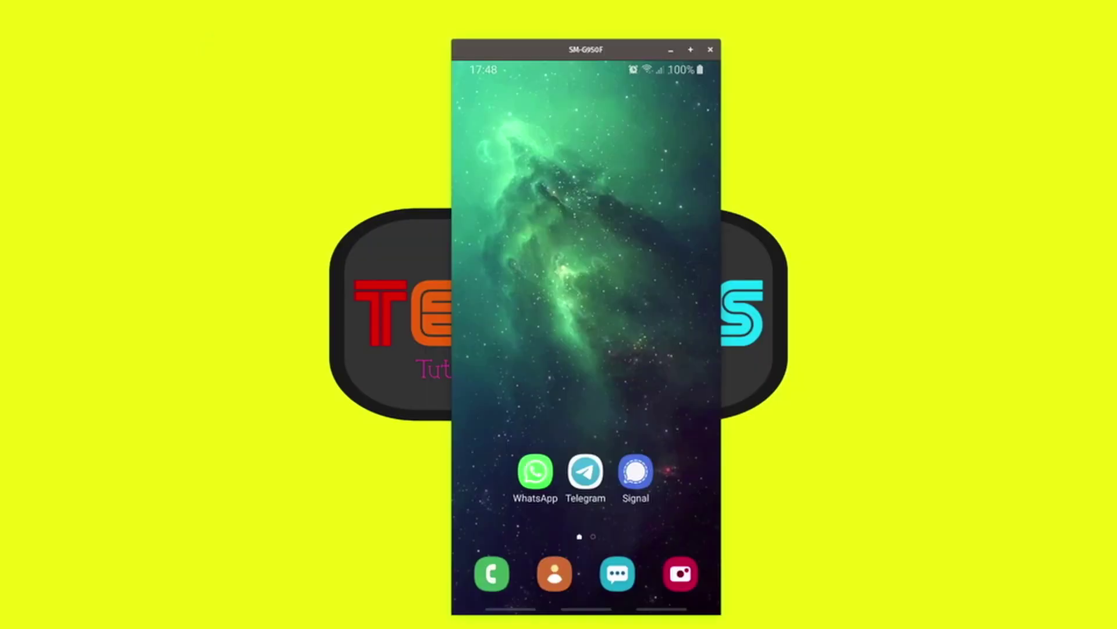
Step: Navigate the phone to Settings > About phone > Software information
drag(563, 523, 558, 457)
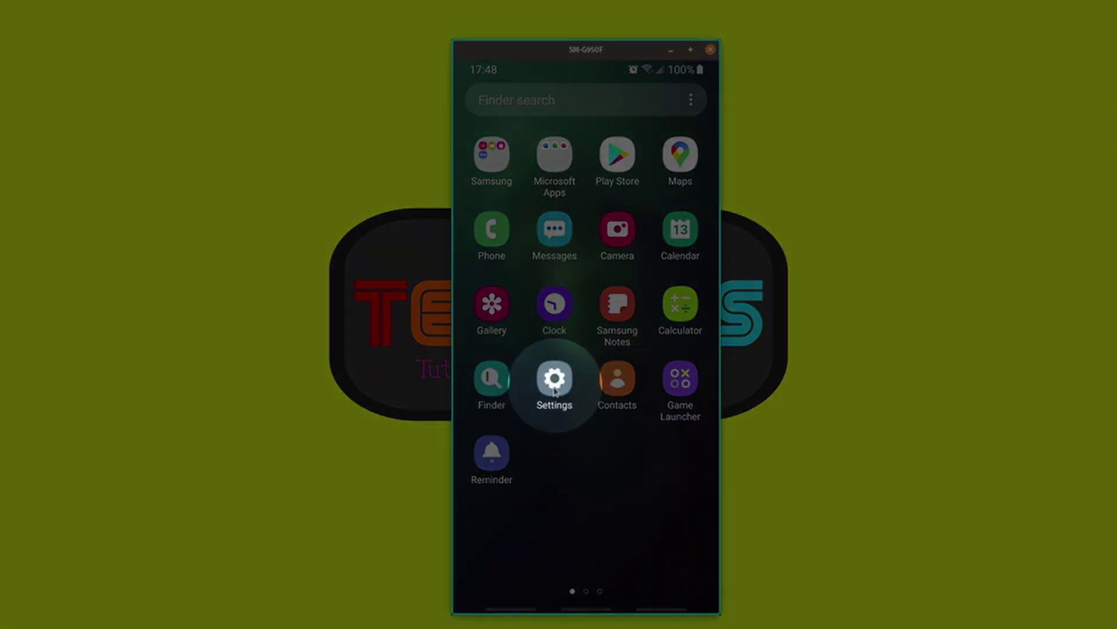
click(554, 378)
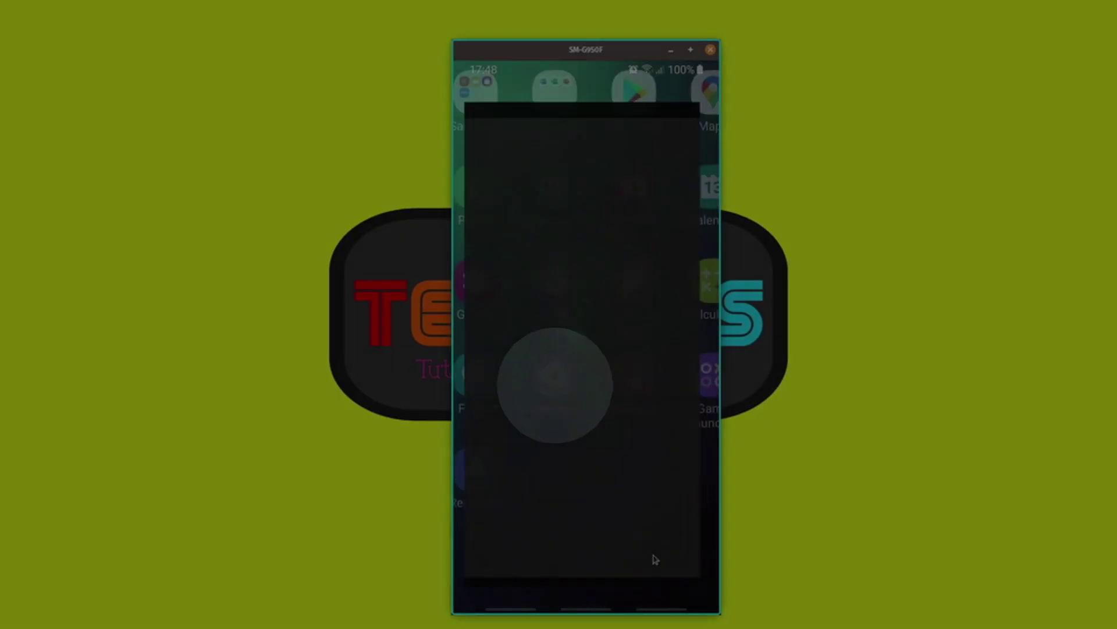
scroll(579, 489, down, 6)
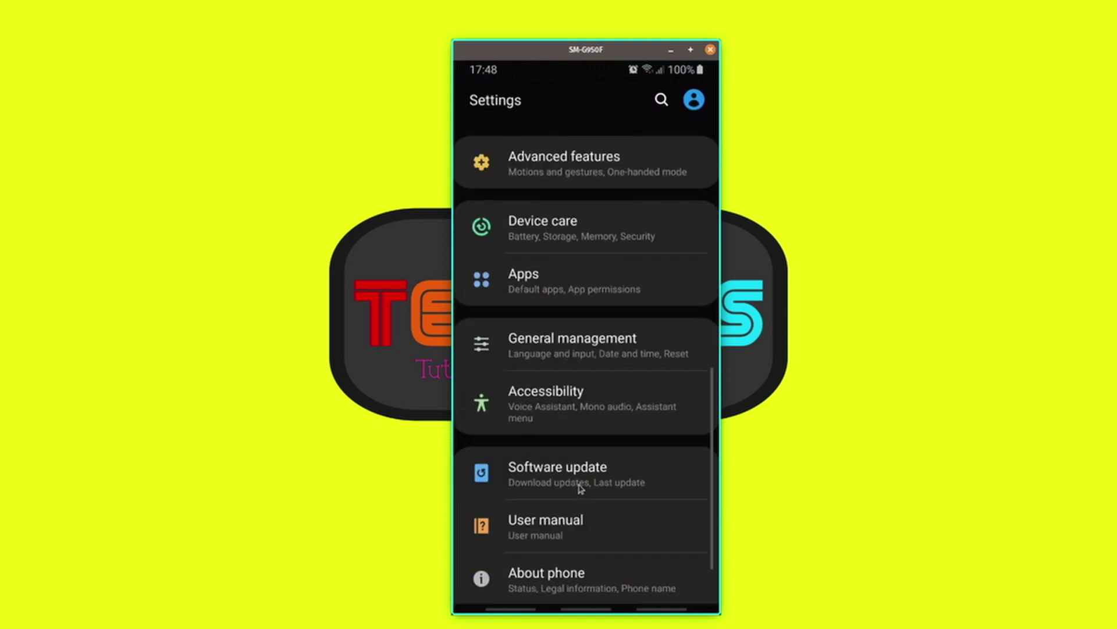
scroll(580, 488, down, 1)
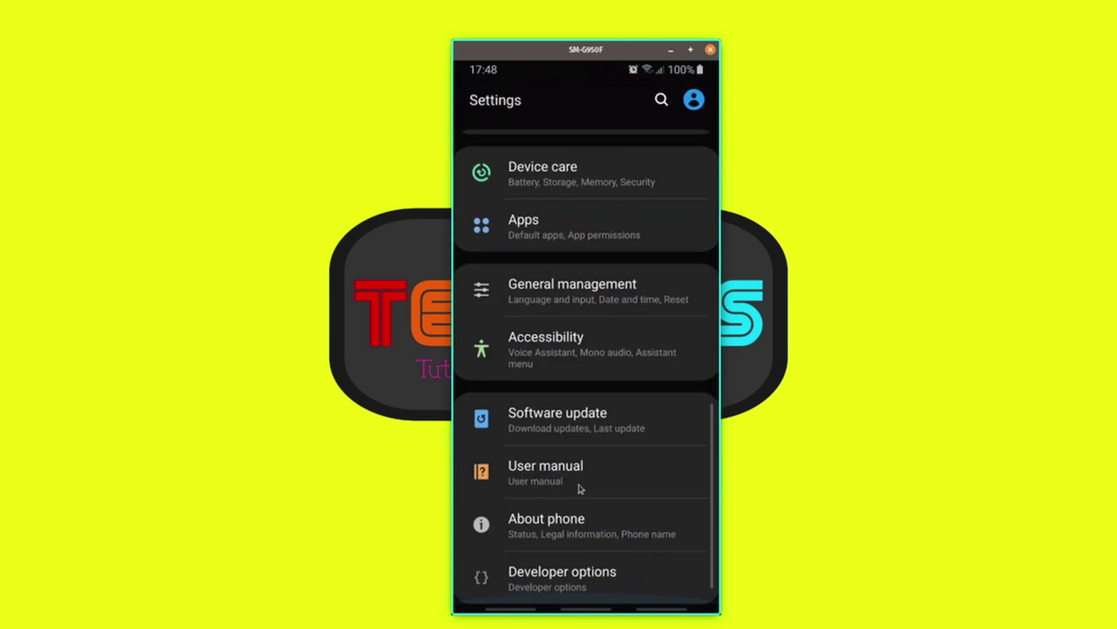
click(593, 519)
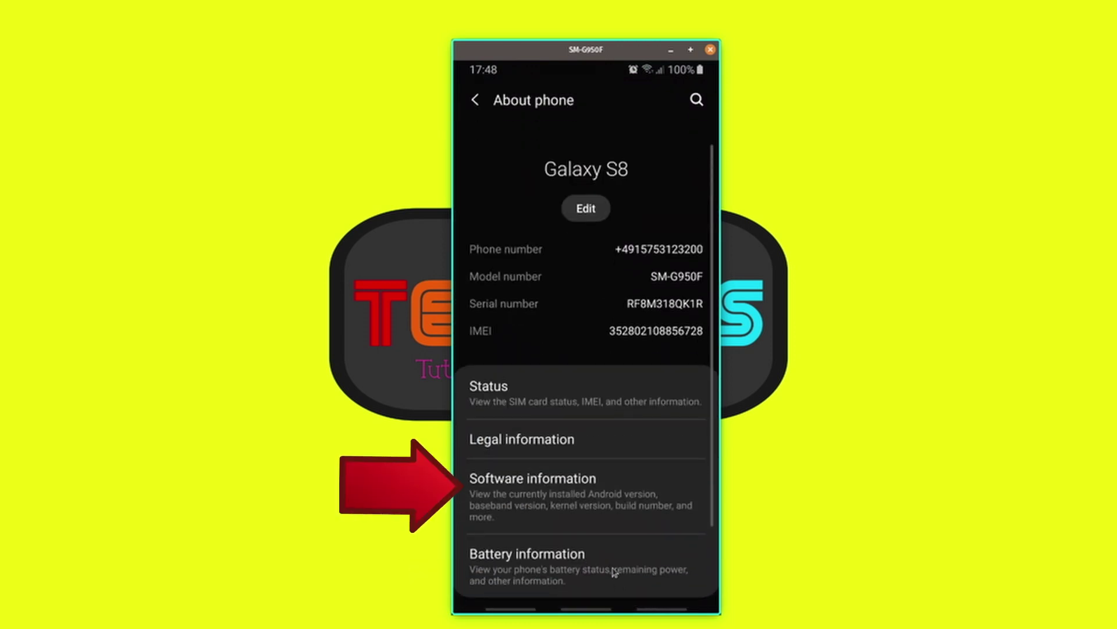
click(571, 498)
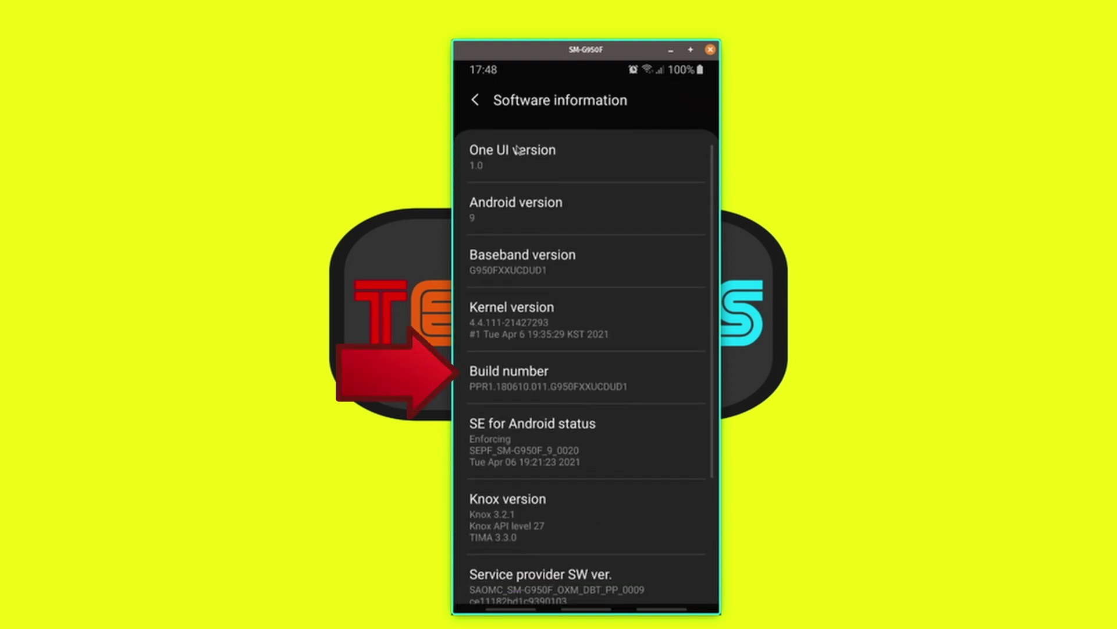
Step: Tap Build number repeatedly to enable developer mode, then go back to About phone
click(589, 385)
click(589, 385)
click(589, 385)
click(589, 385)
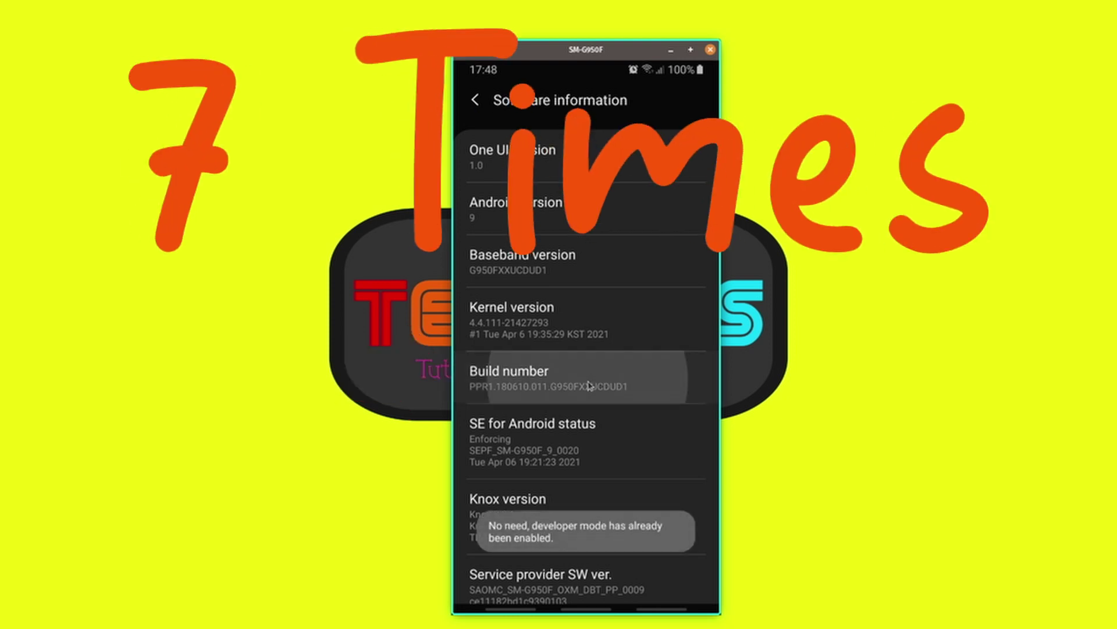
click(589, 385)
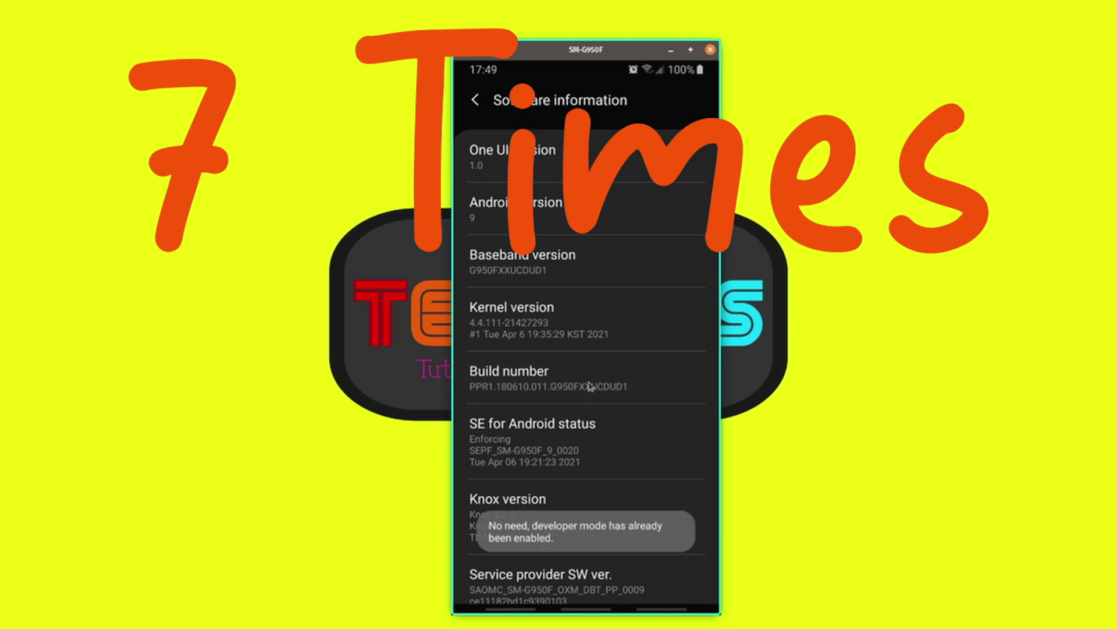
click(475, 102)
Step: Return to Settings, open Developer options and scroll to verify USB debugging is on
click(474, 102)
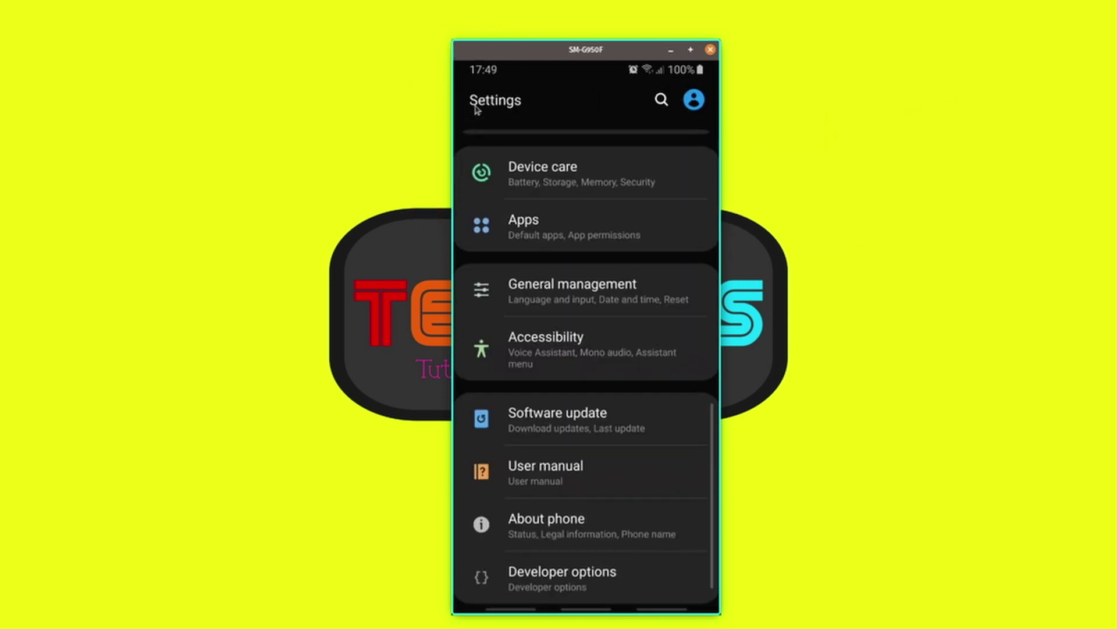
click(635, 584)
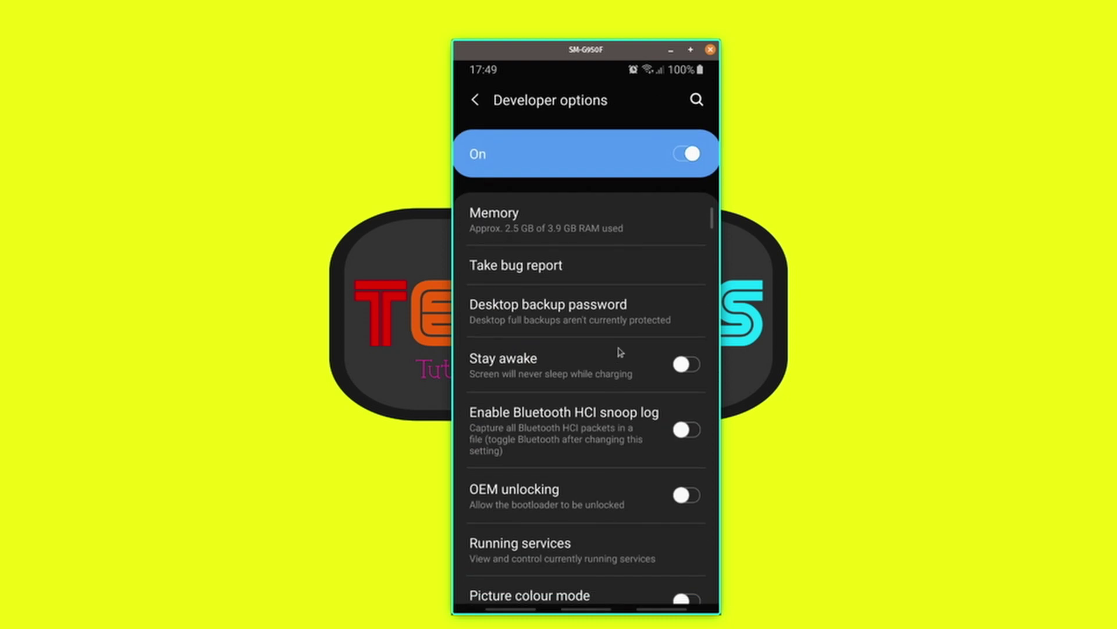
scroll(597, 331, down, 3)
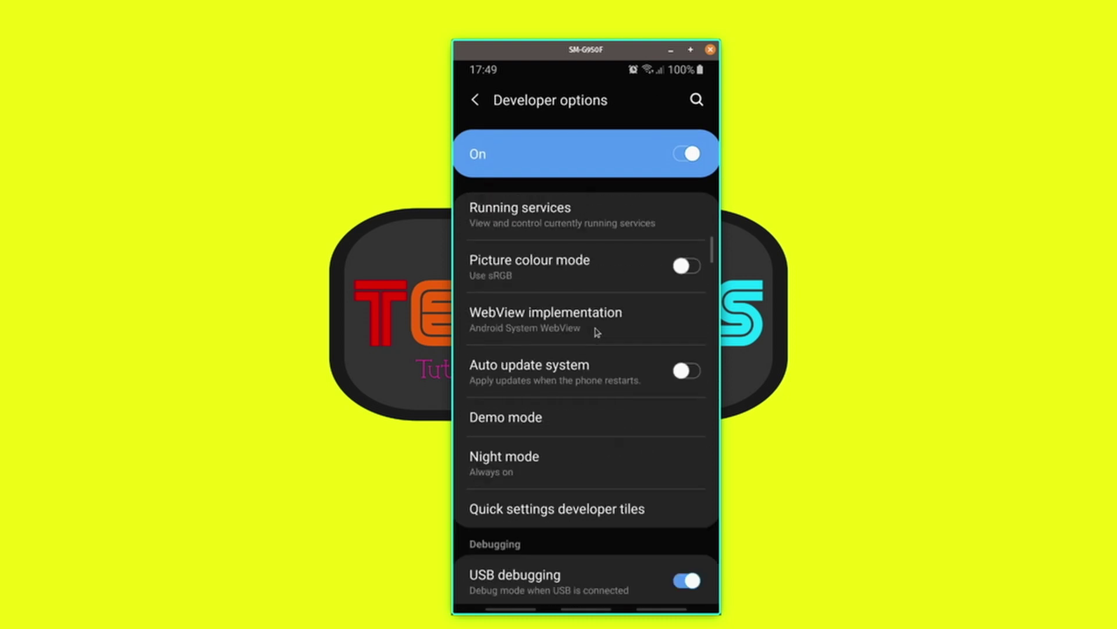
scroll(597, 332, down, 3)
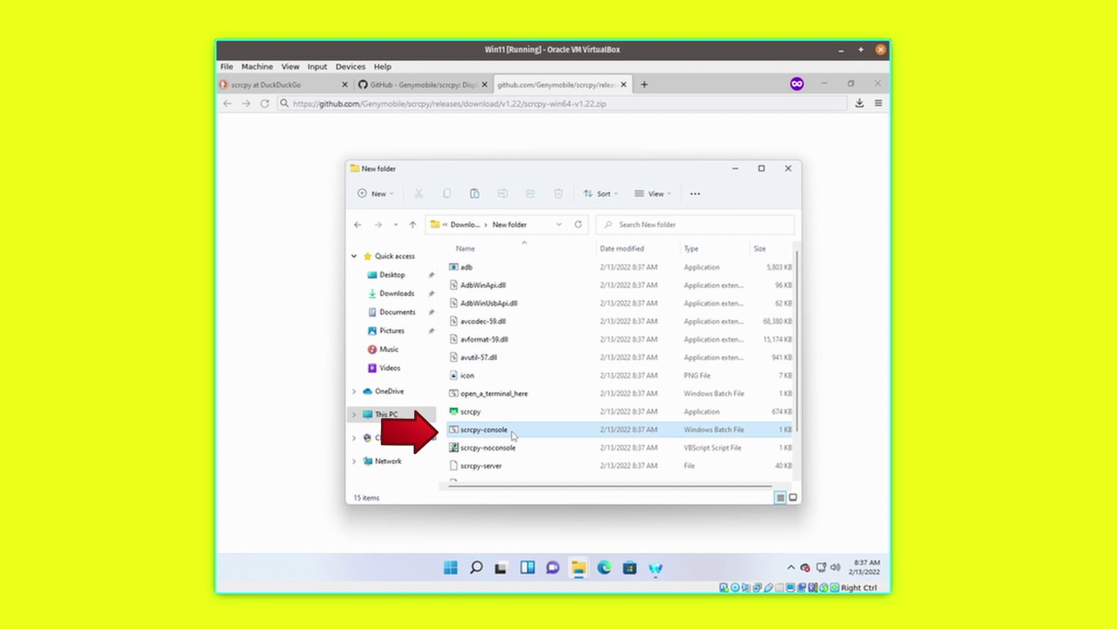
Step: Launch scrcpy-console, reposition the mirror window, and open then close the app drawer
double_click(512, 432)
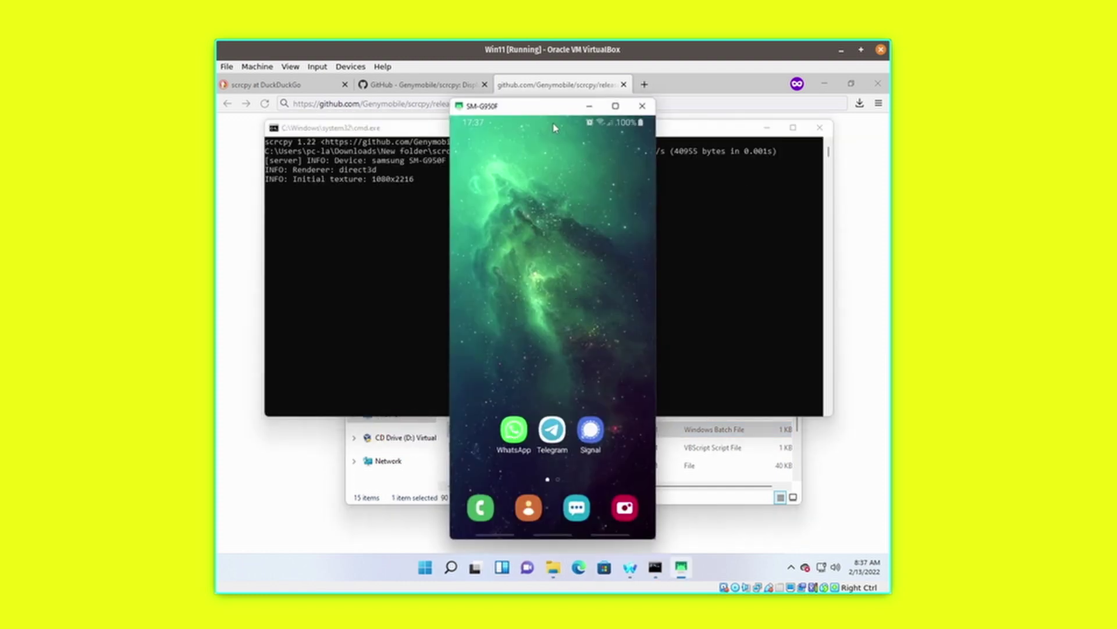
mouse_move(552, 113)
mouse_down()
mouse_move(580, 136)
mouse_move(533, 122)
mouse_move(542, 121)
mouse_up()
drag(574, 387, 541, 192)
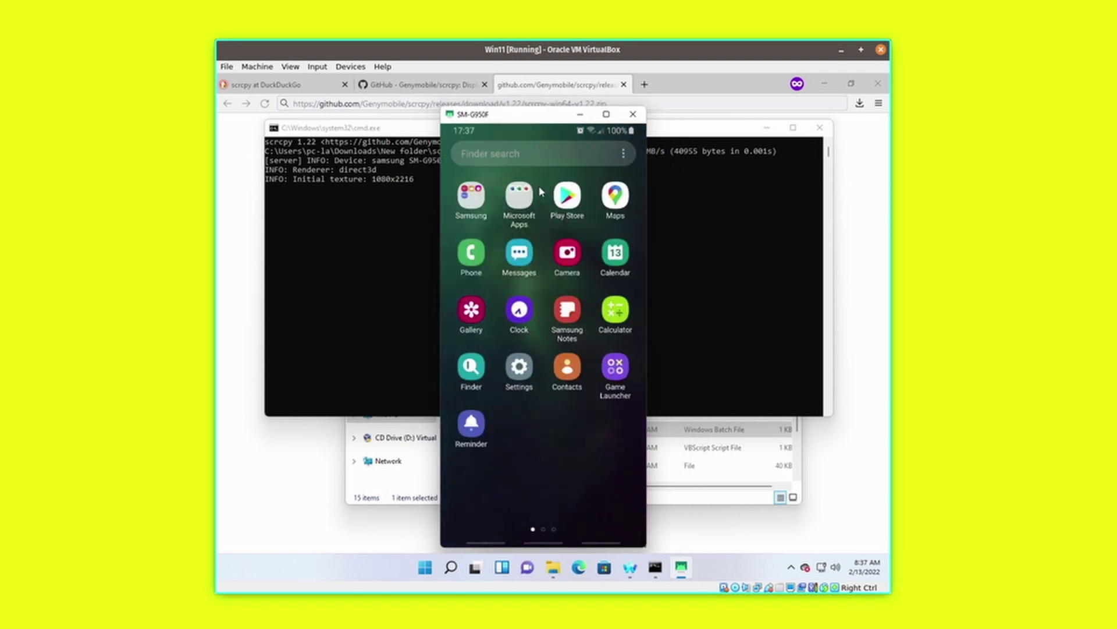
drag(552, 486, 570, 250)
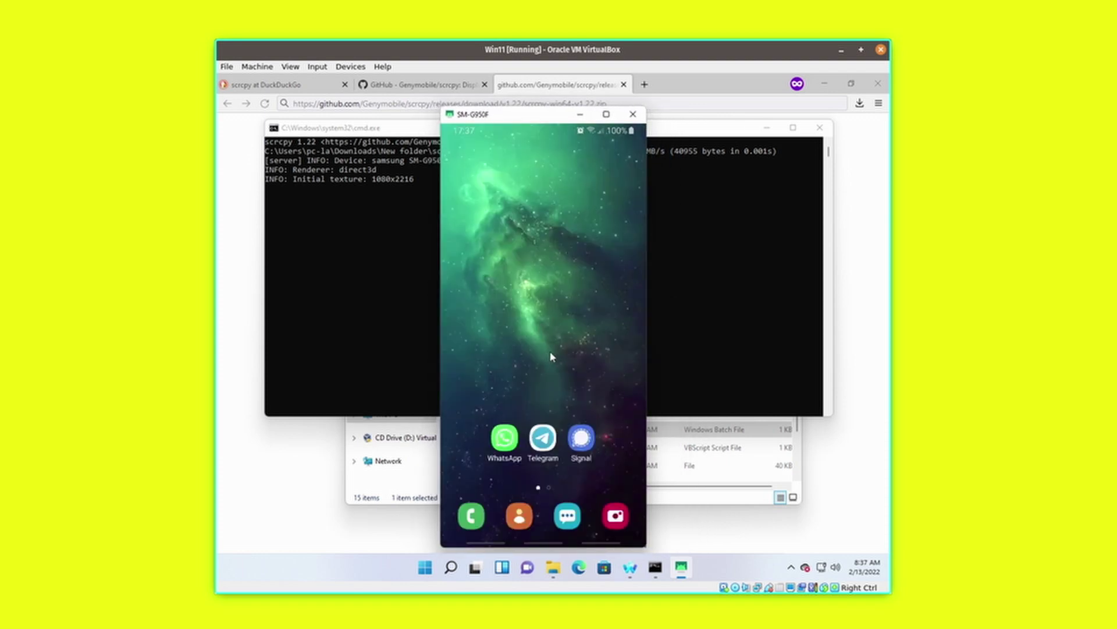
Step: Browse the phone's app folders, closing the Samsung and Microsoft Apps folders
scroll(551, 357, down, 2)
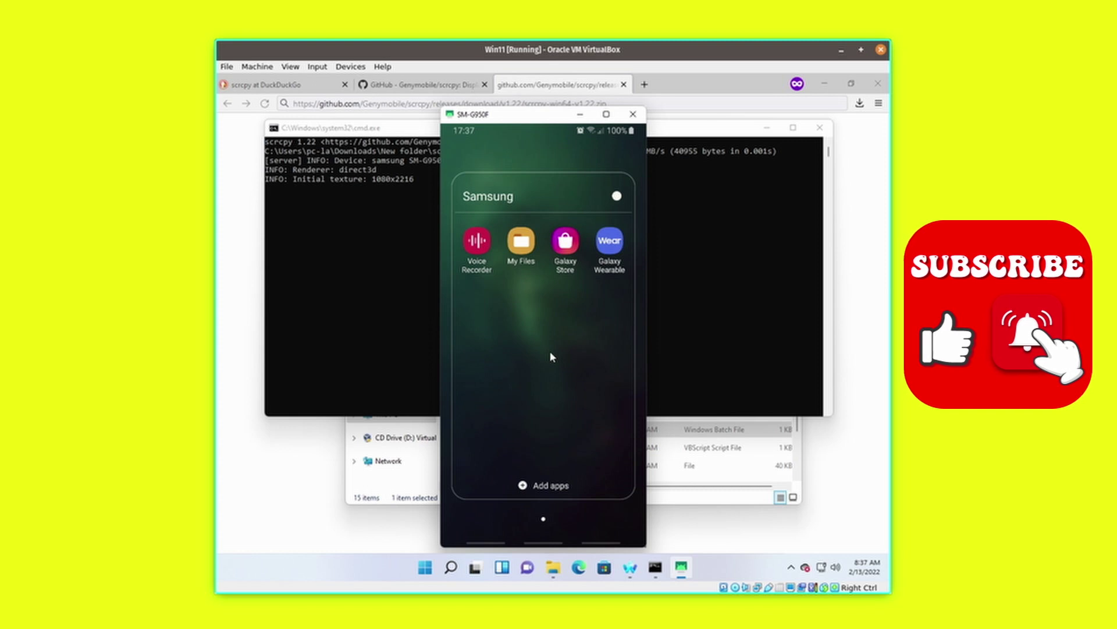
right_click(551, 357)
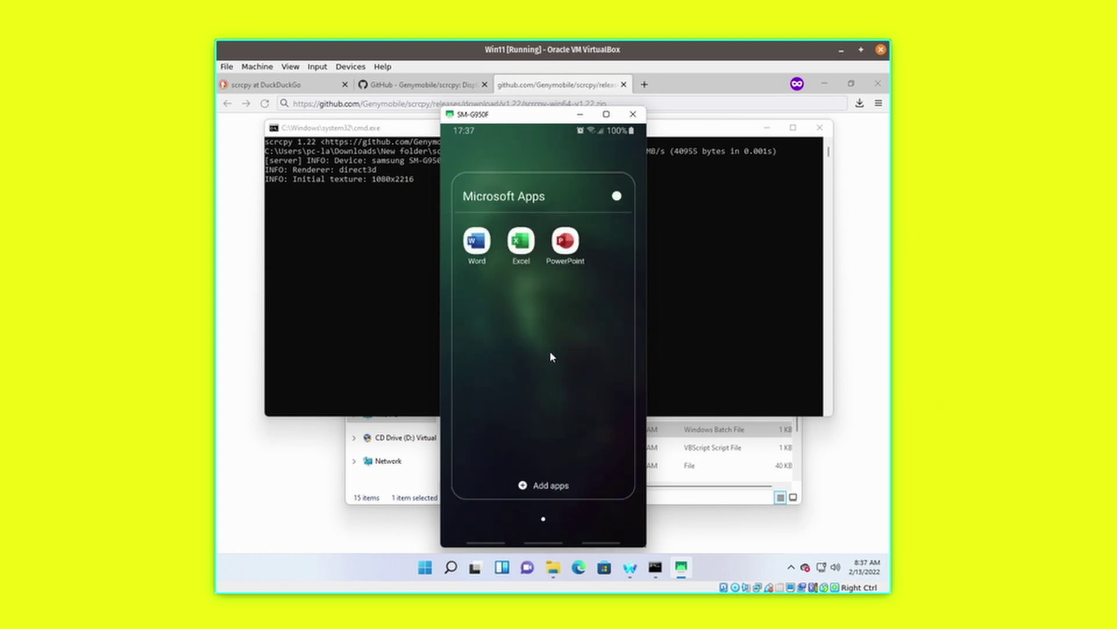
right_click(551, 357)
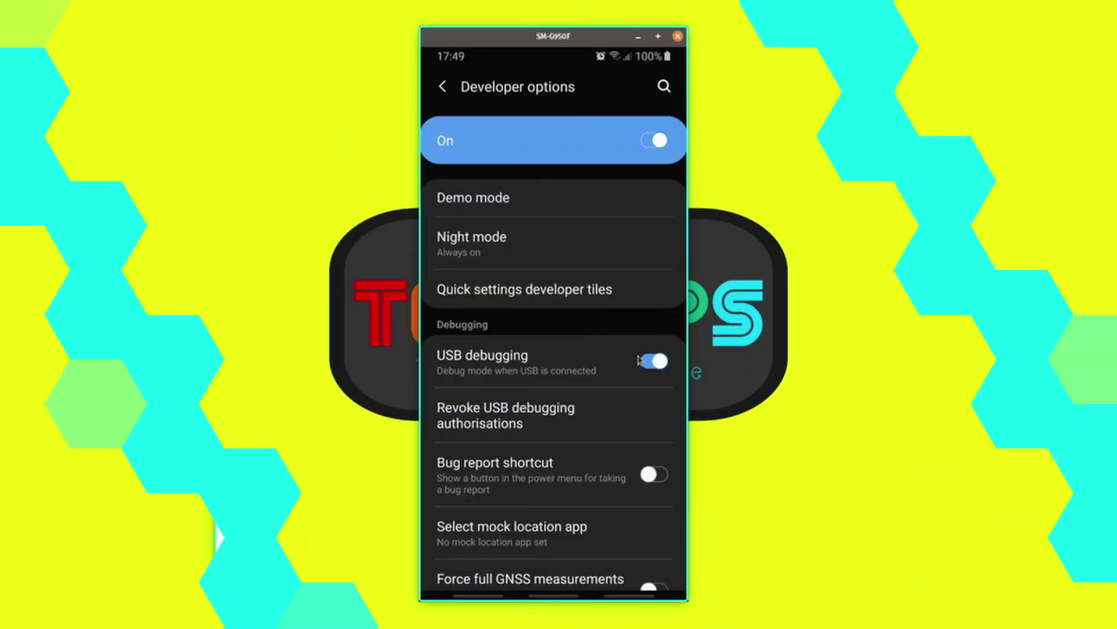
scroll(640, 450, down, 1)
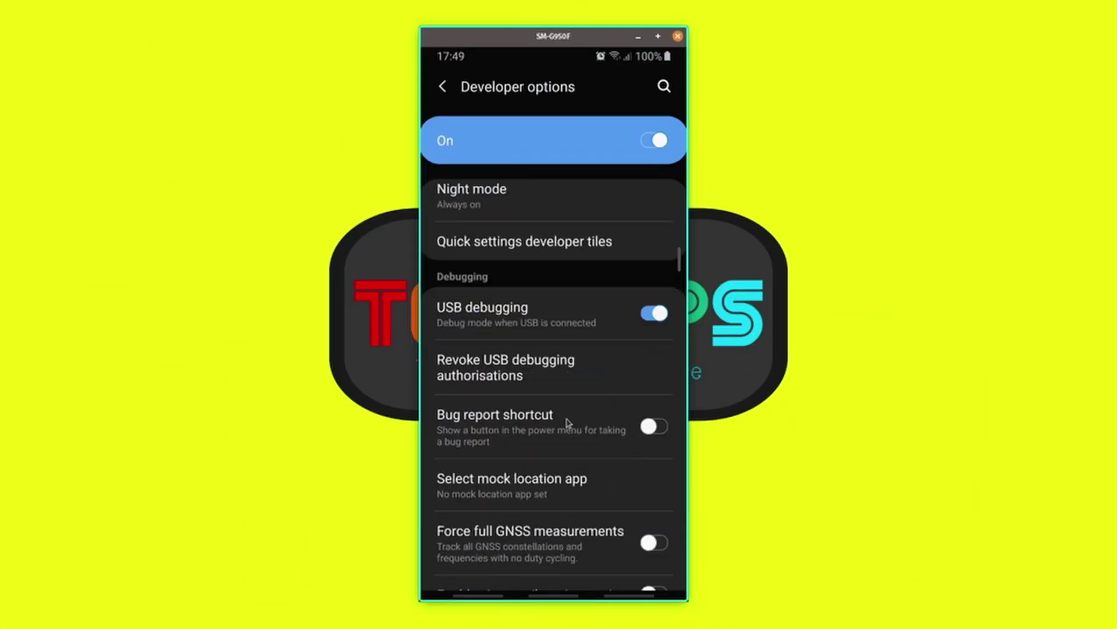
Step: Scroll the Developer options list up and go back to the main Settings list
drag(605, 326, 573, 412)
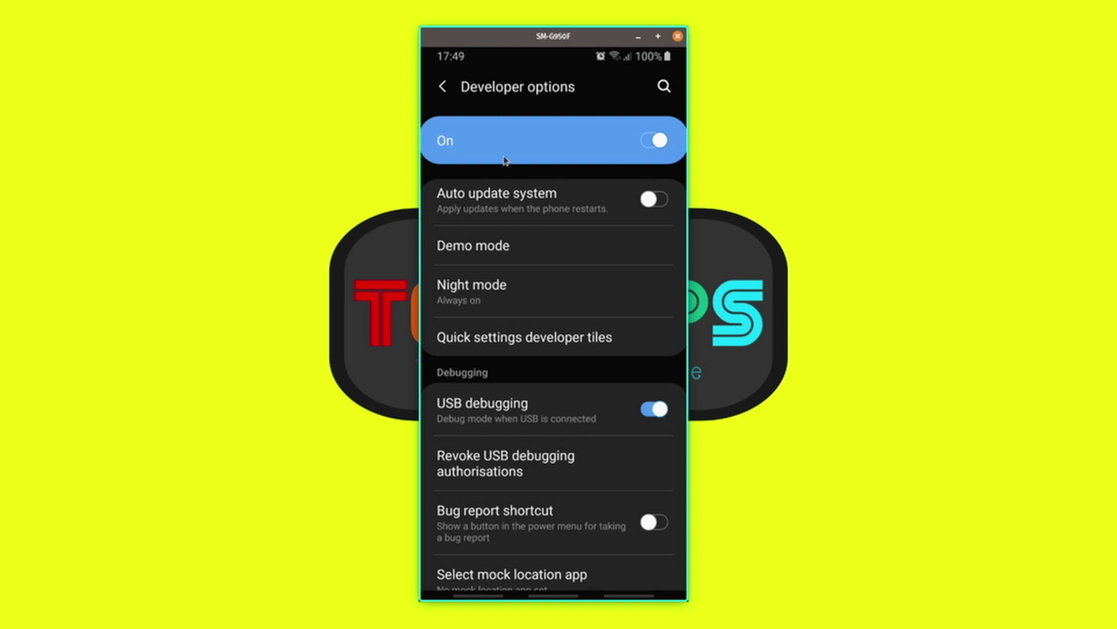
click(442, 86)
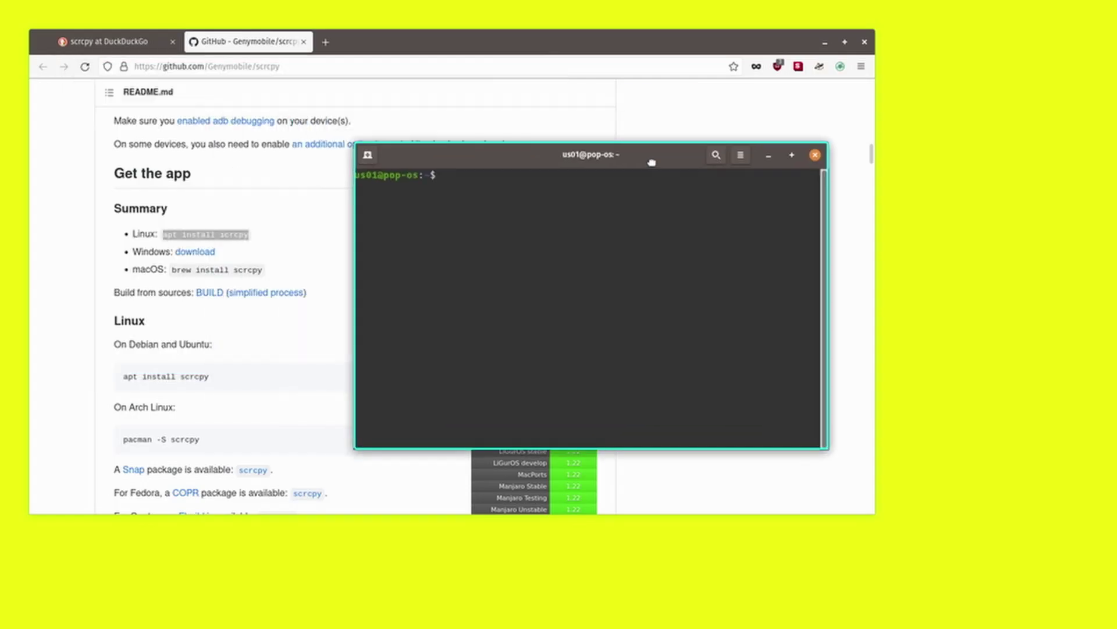
Step: Run 'sudo apt install scrcpy', finding version 1.17-1 already installed, then launch scrcpy
drag(652, 163, 691, 200)
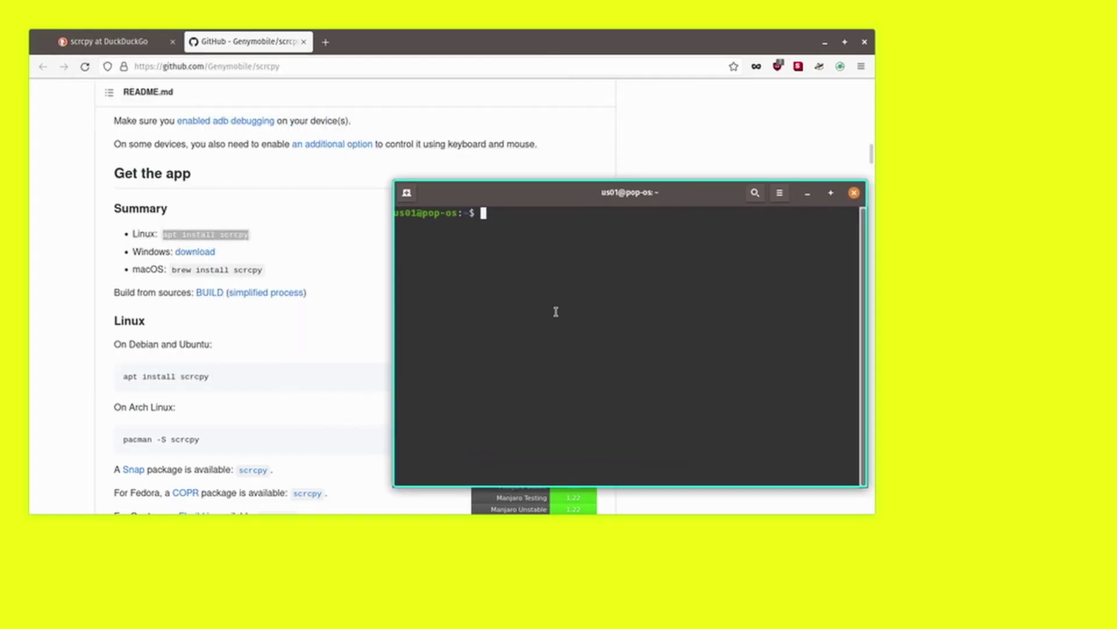
right_click(518, 333)
click(545, 377)
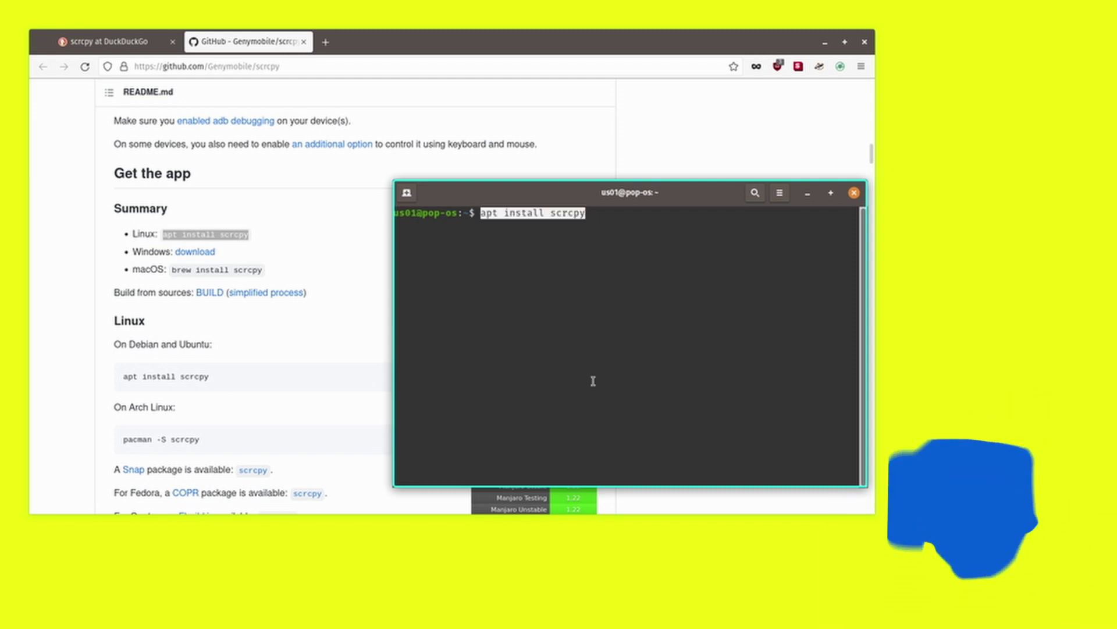
key(Left)
key(Left)
key(Left)
key(Left)
key(Left)
key(Left)
key(Left)
key(Left)
key(Left)
key(Left)
key(Left)
key(Left)
key(Left)
key(Left)
key(Left)
key(Left)
key(Left)
key(Left)
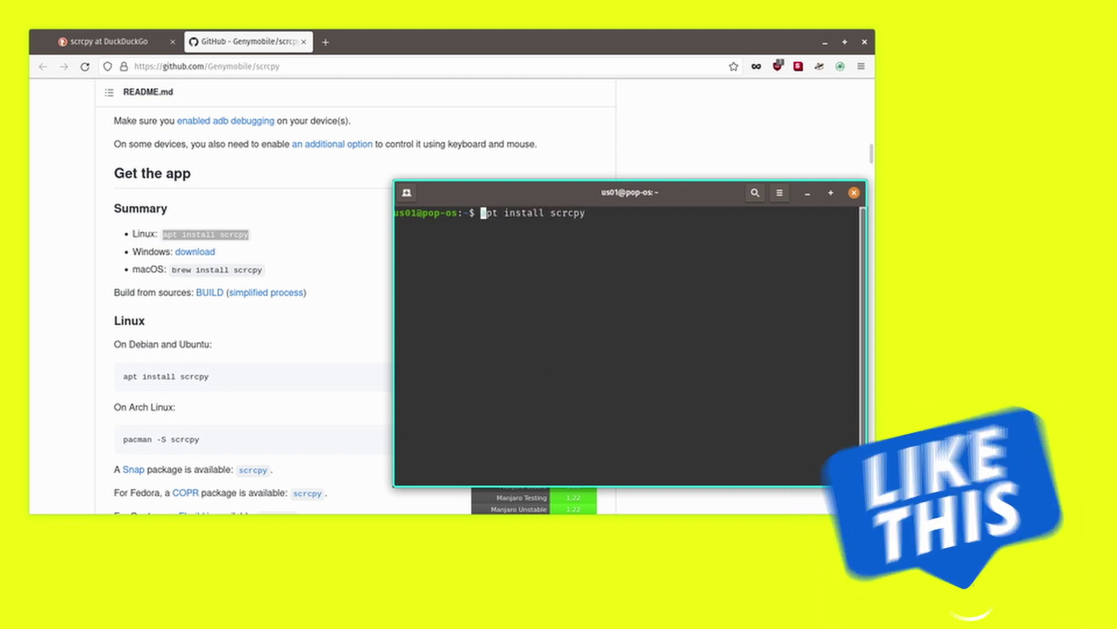
text(sudo)
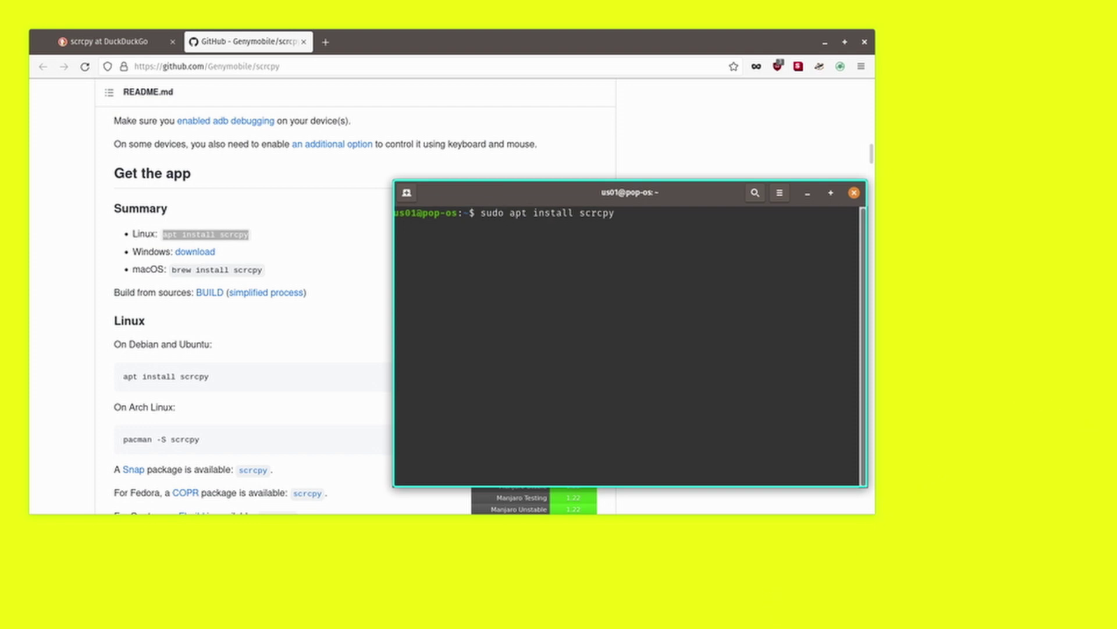
key(Right)
key(Right)
key(Right)
key(Right)
key(Right)
key(Right)
key(Right)
key(Right)
key(Right)
key(Right)
key(Right)
key(Right)
key(Right)
key(Right)
key(Right)
key(Right)
key(Right)
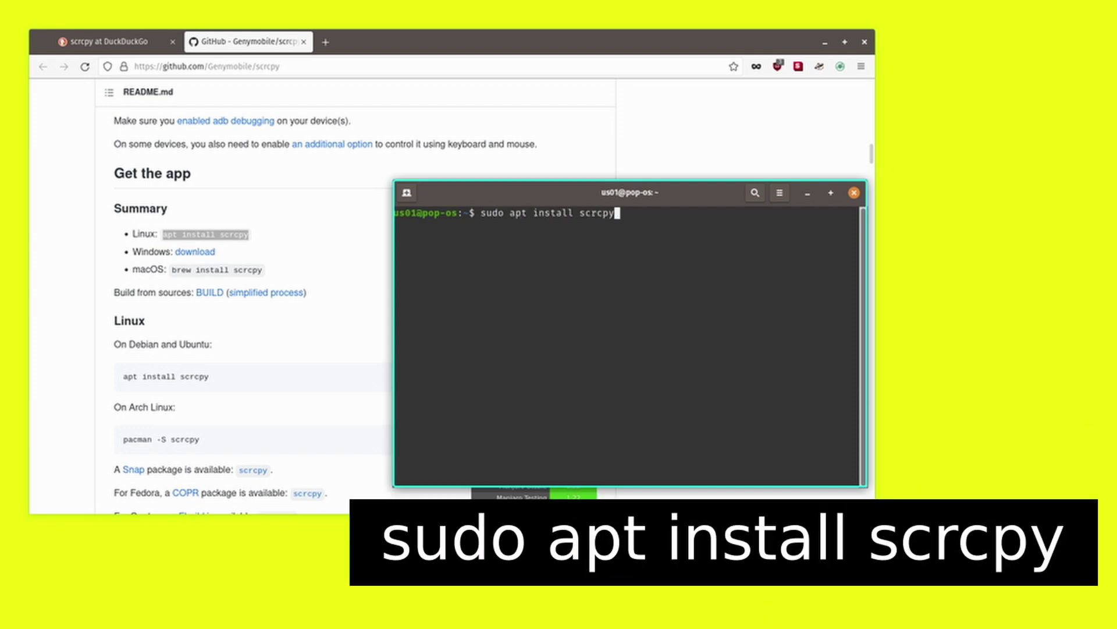
key(Return)
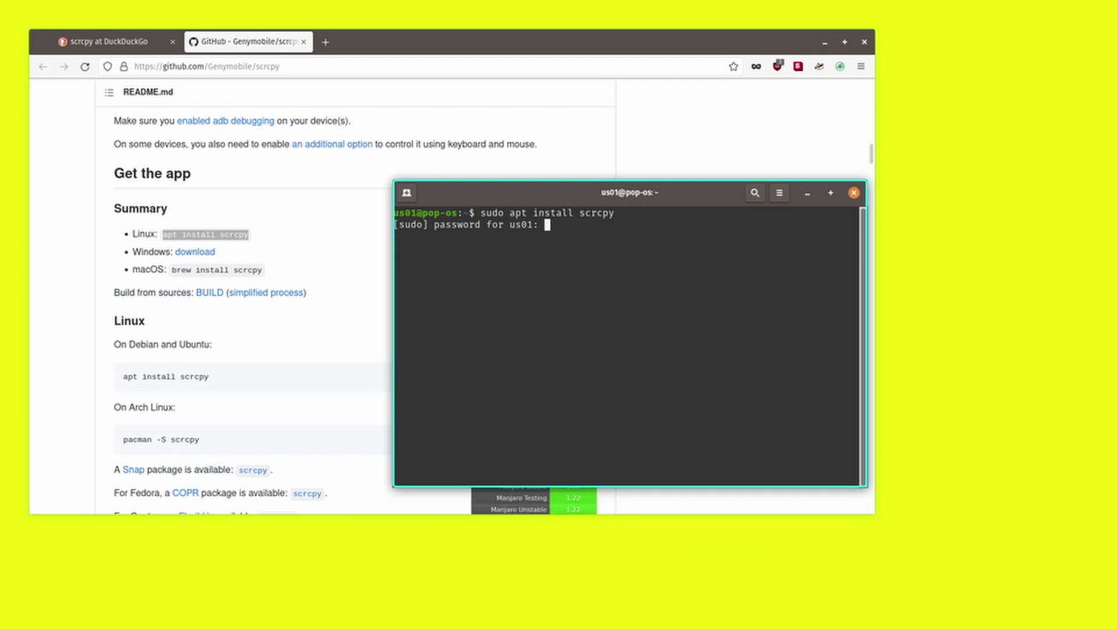
key(Return)
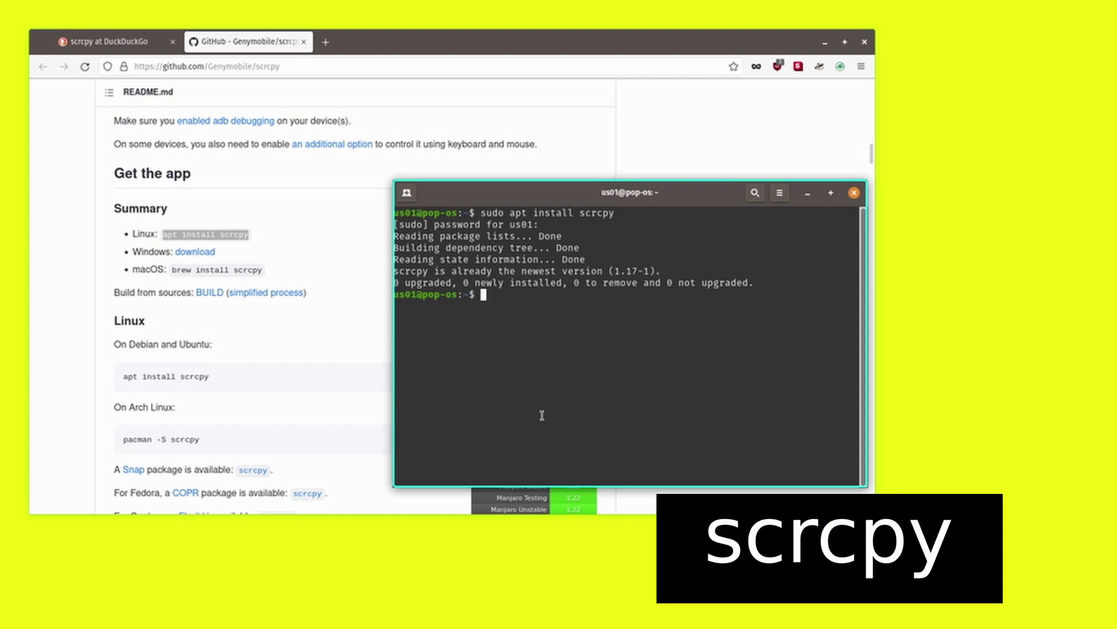
text(scrcpy)
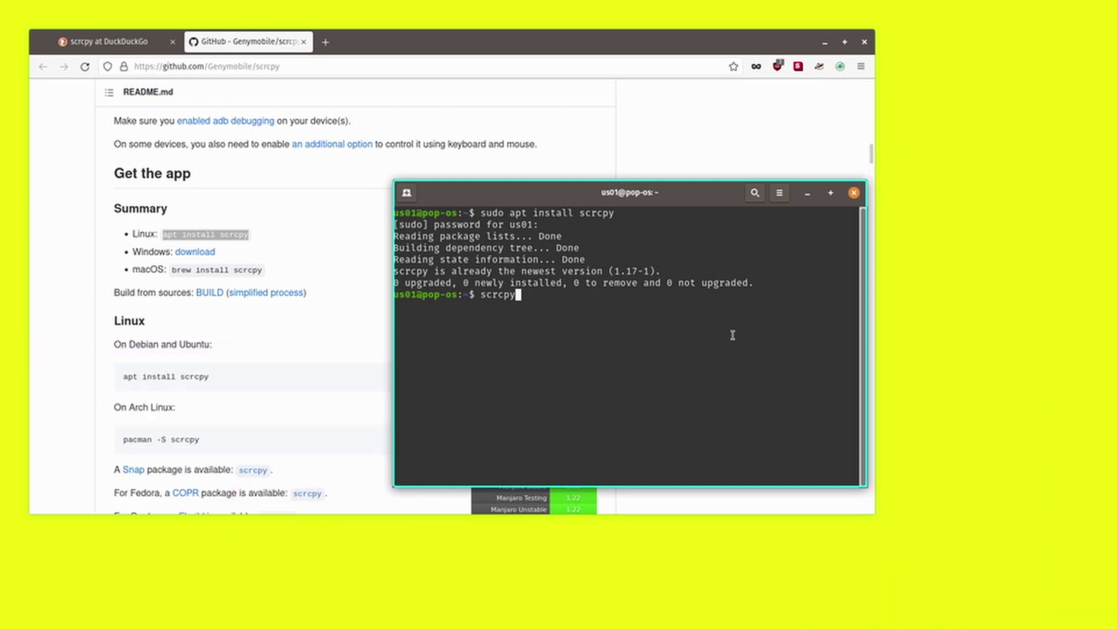
key(Return)
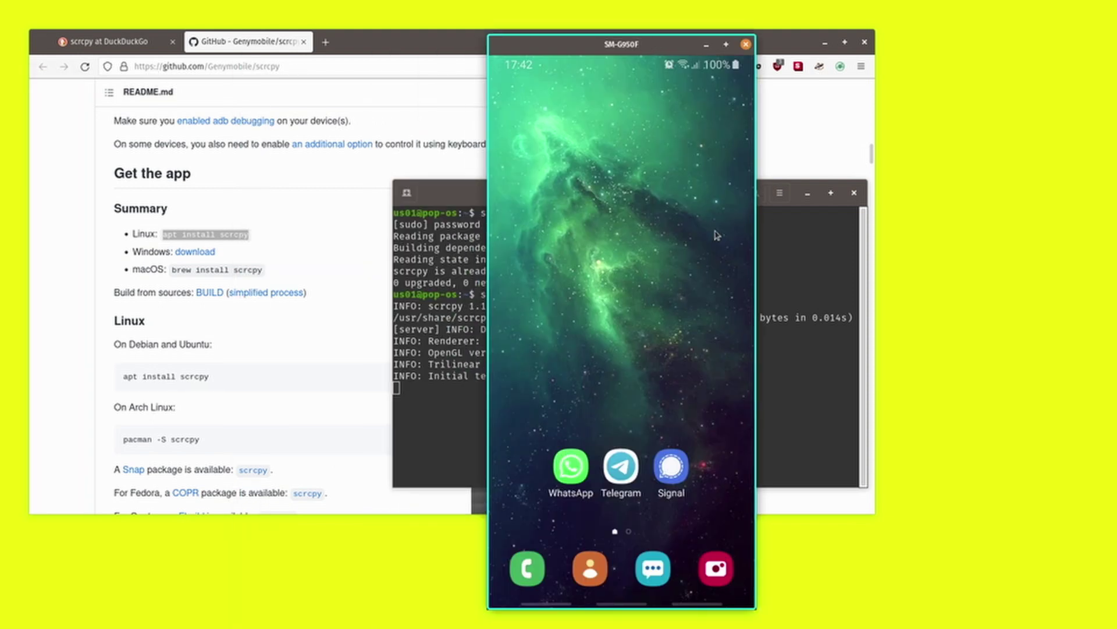
Step: Swipe the mirrored phone to its app drawer and home, then maximize and restore the mirror window
drag(607, 393, 565, 124)
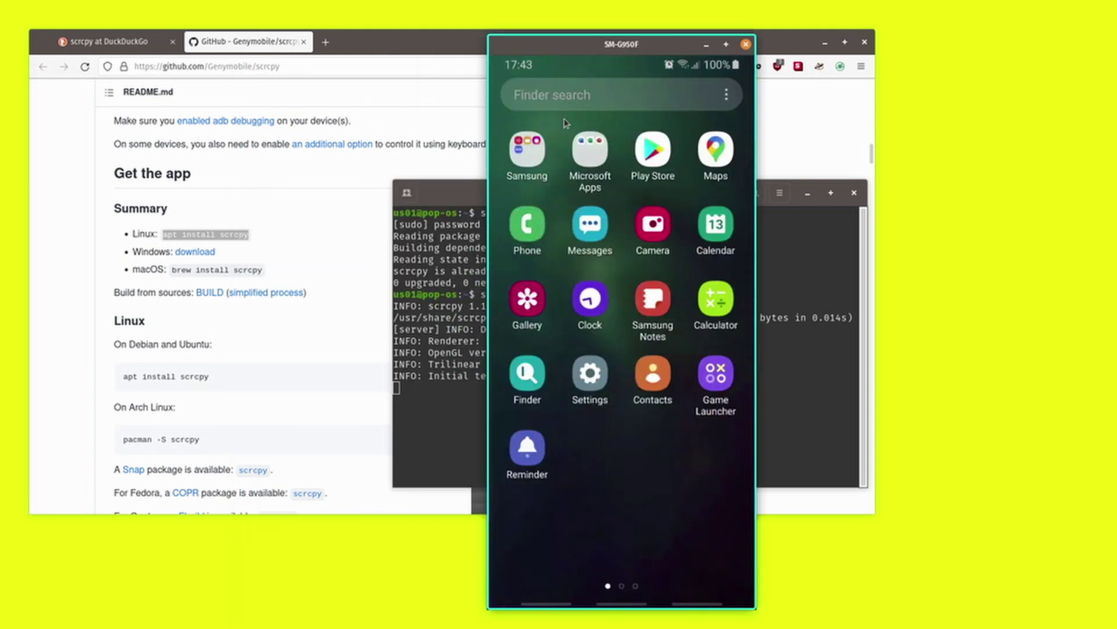
drag(627, 540, 592, 162)
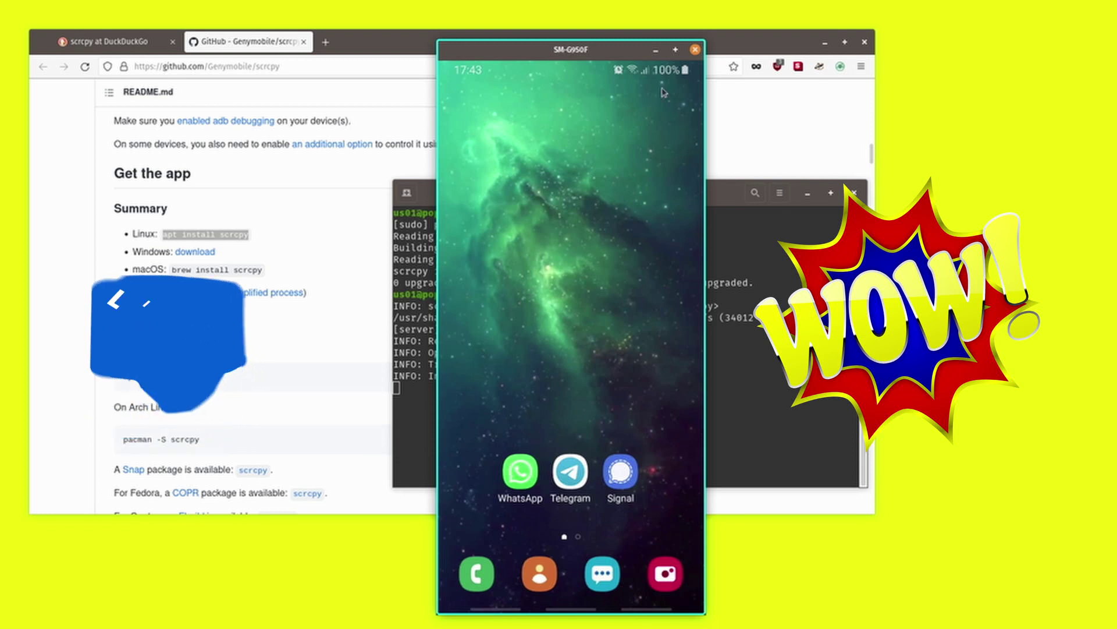
click(676, 49)
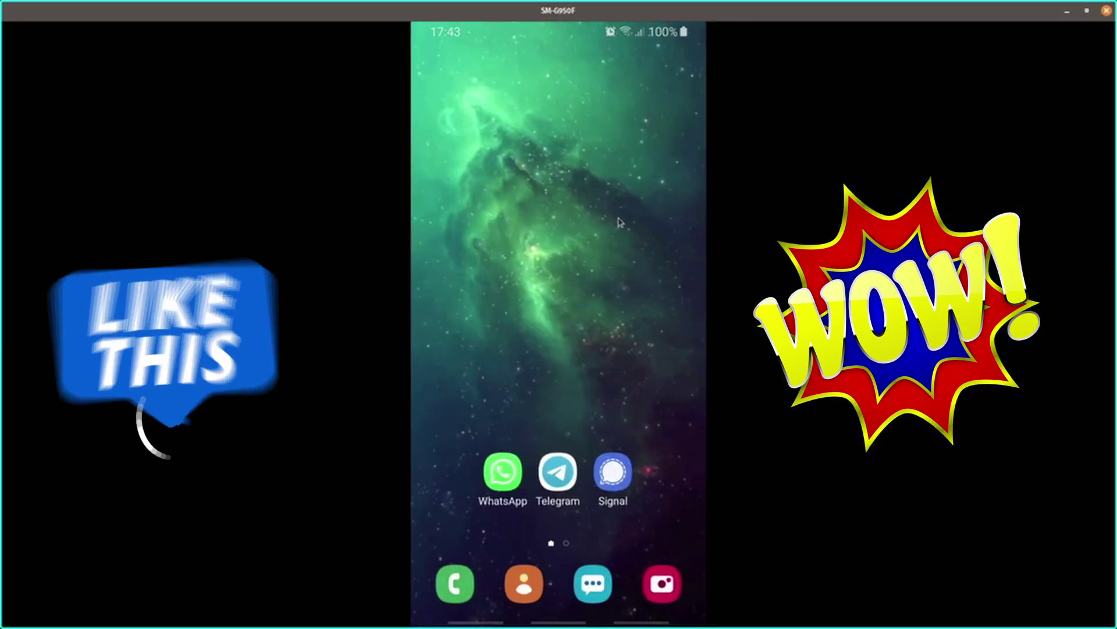
click(1086, 10)
drag(549, 480, 560, 319)
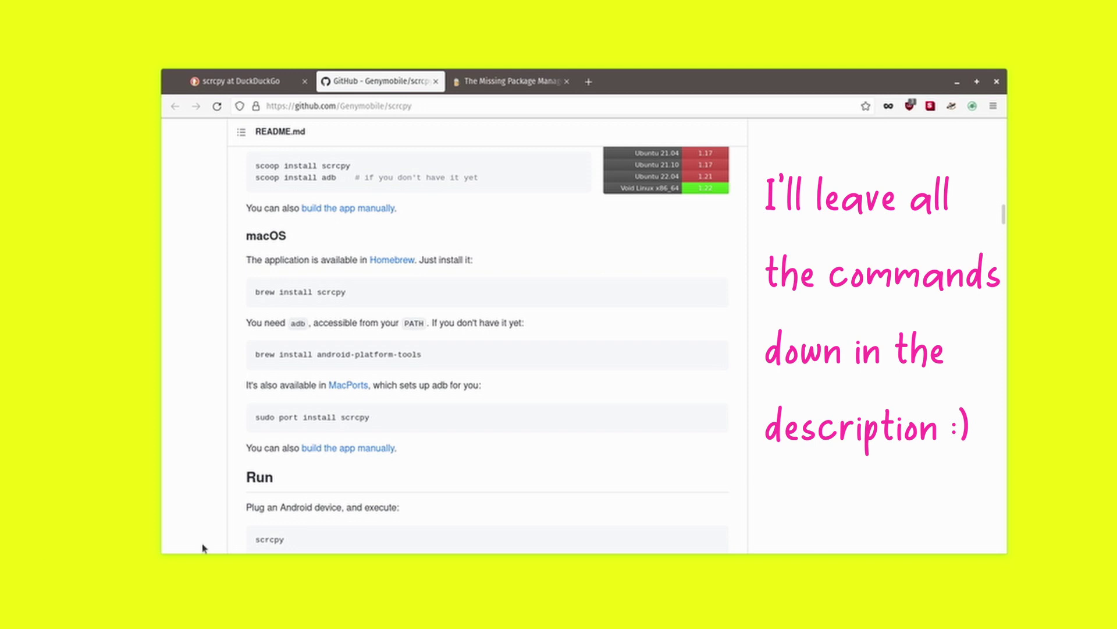
double_click(350, 297)
click(307, 292)
triple_click(255, 296)
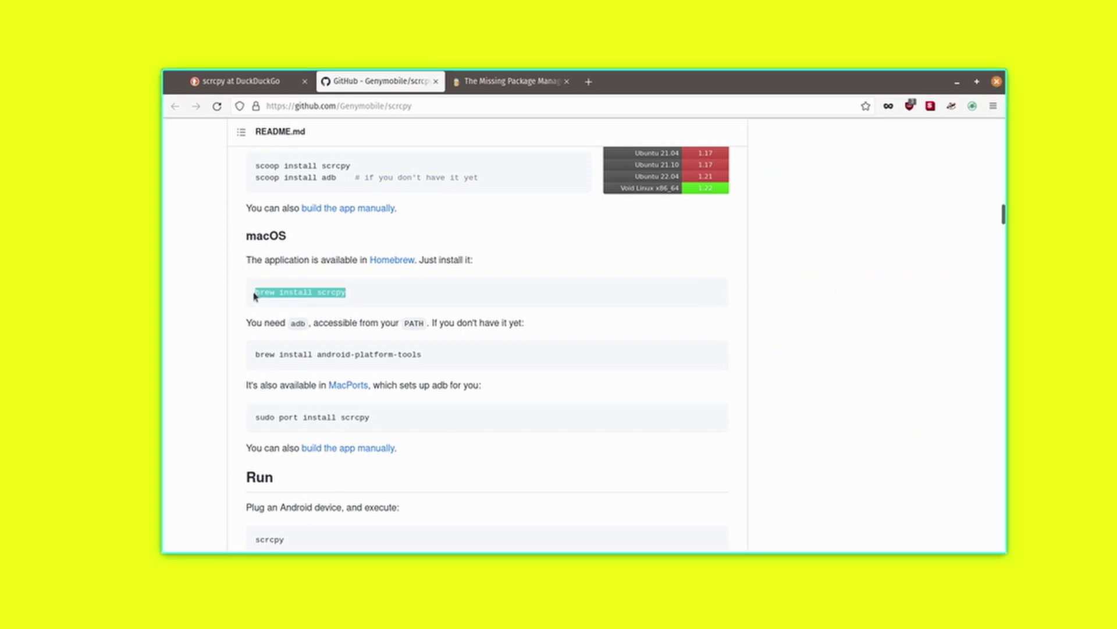
click(817, 371)
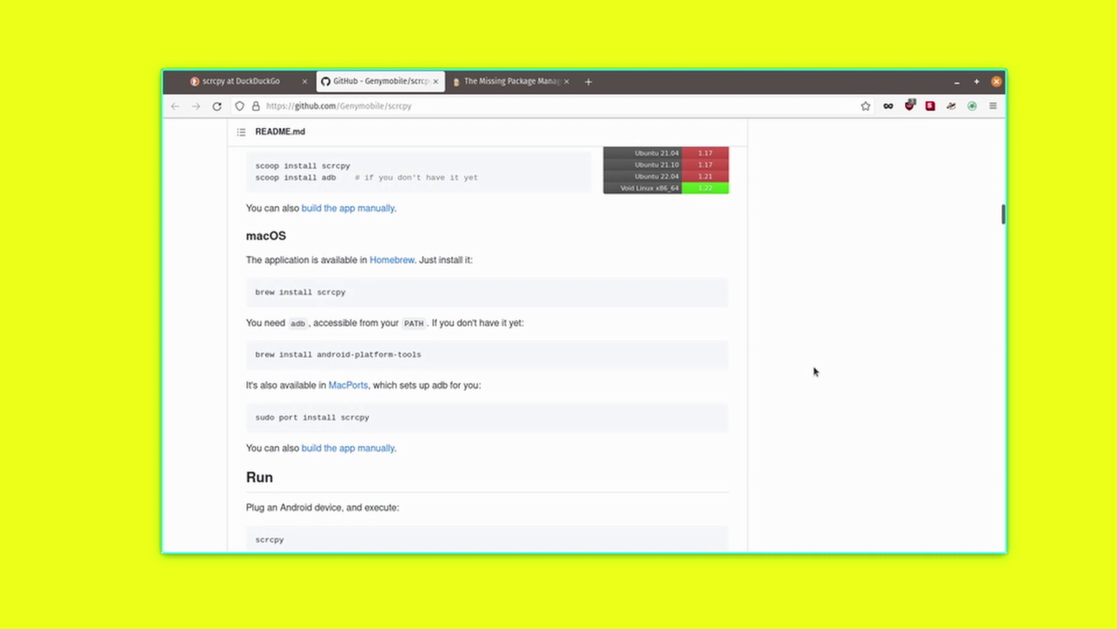
click(510, 84)
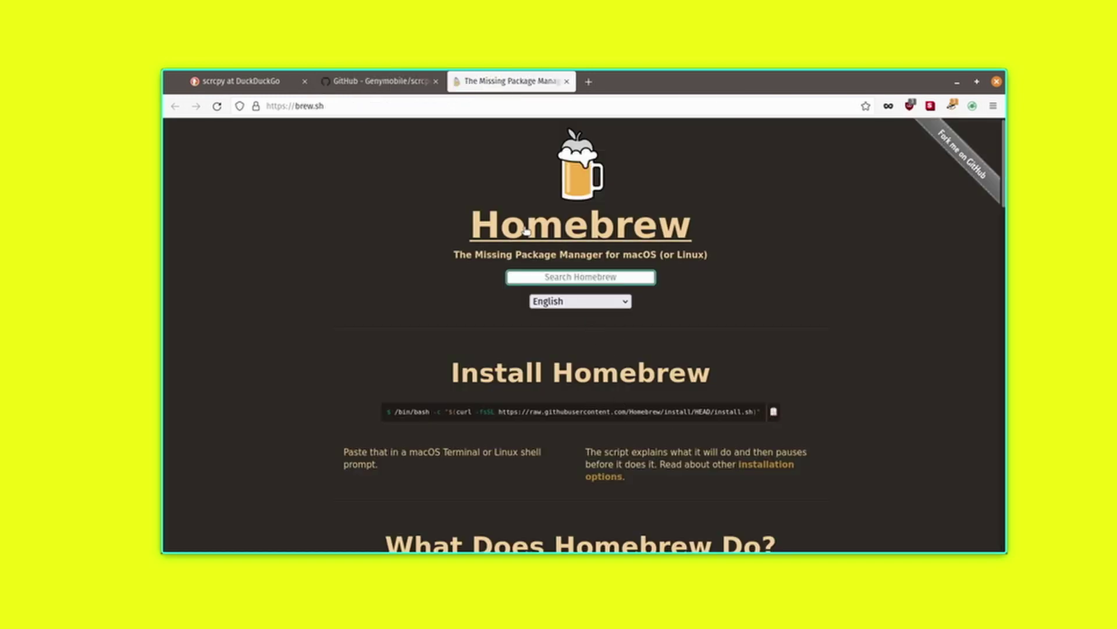
click(394, 82)
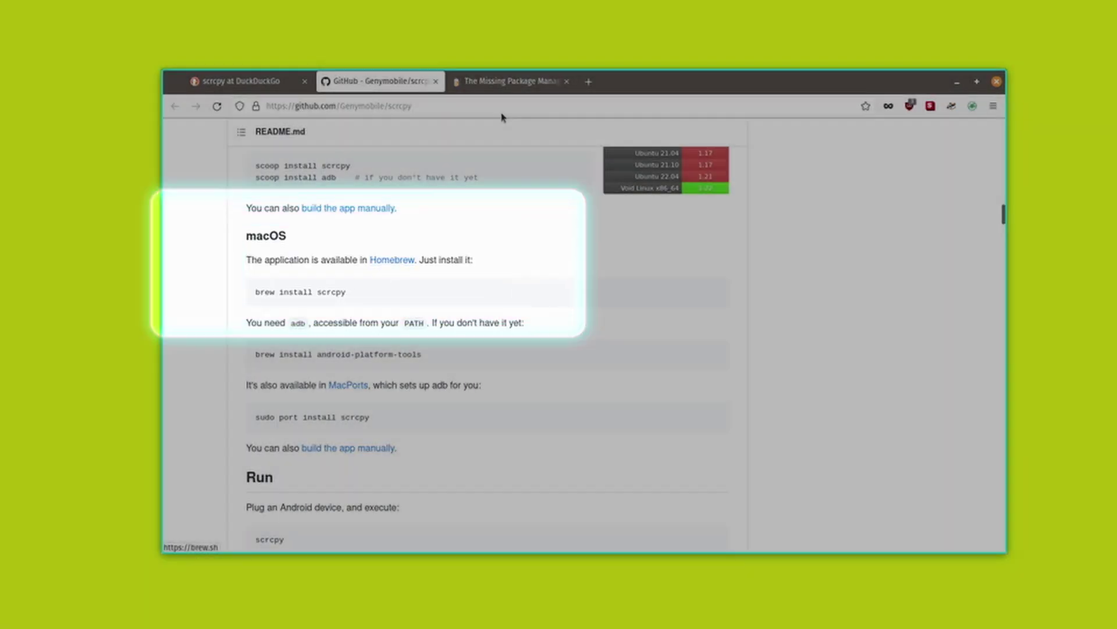
click(499, 83)
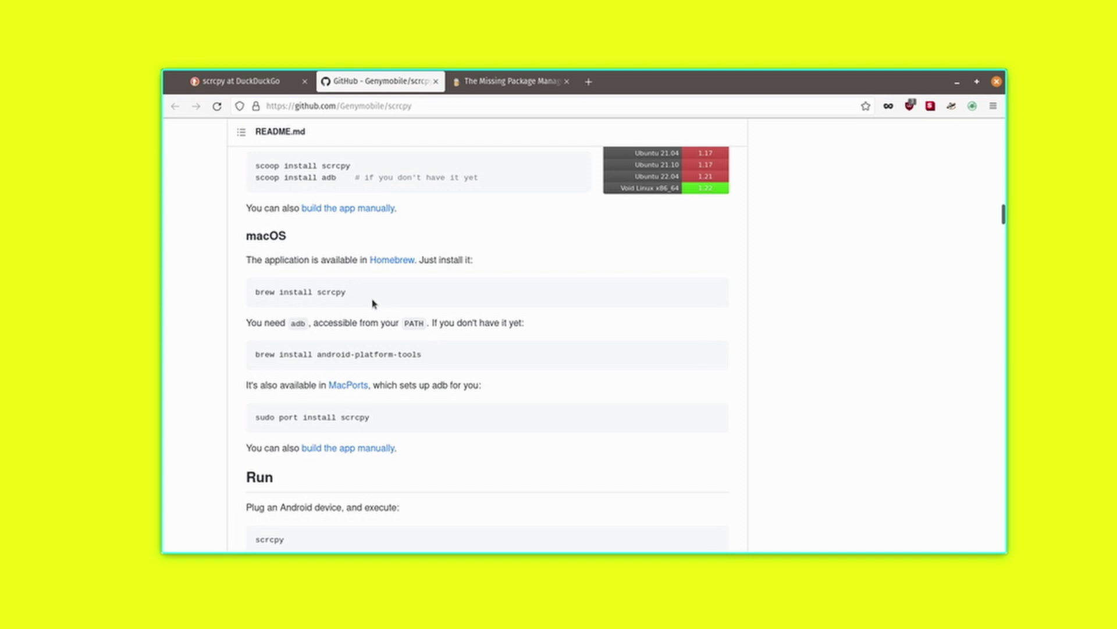
Step: Highlight 'brew install scrcpy', then select the 'brew install android-platform-tools' line instead
drag(348, 292, 255, 298)
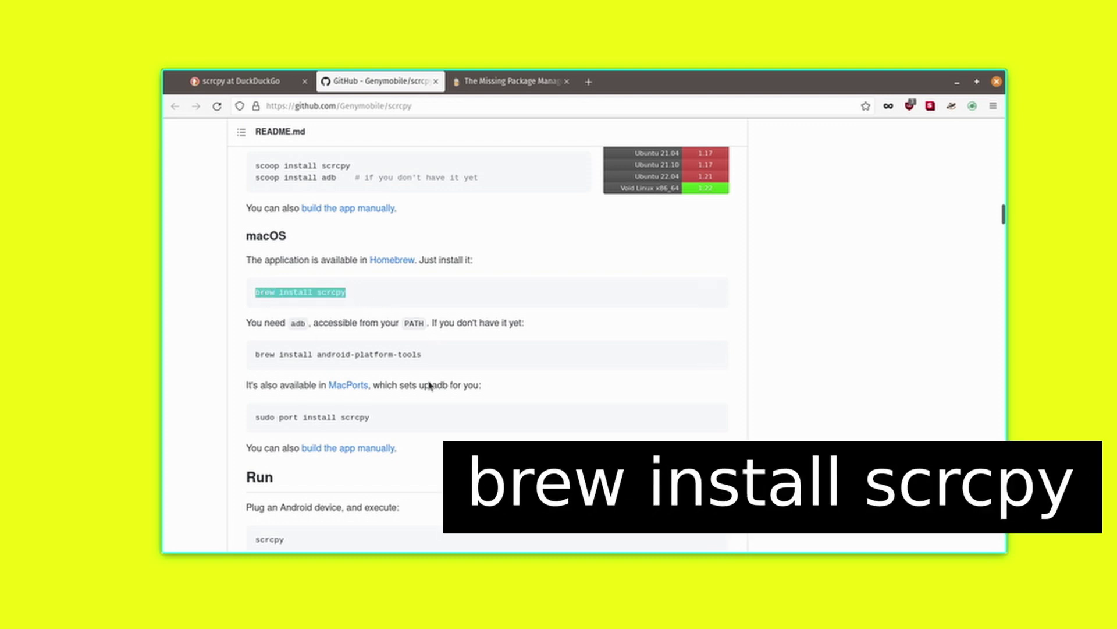
click(379, 299)
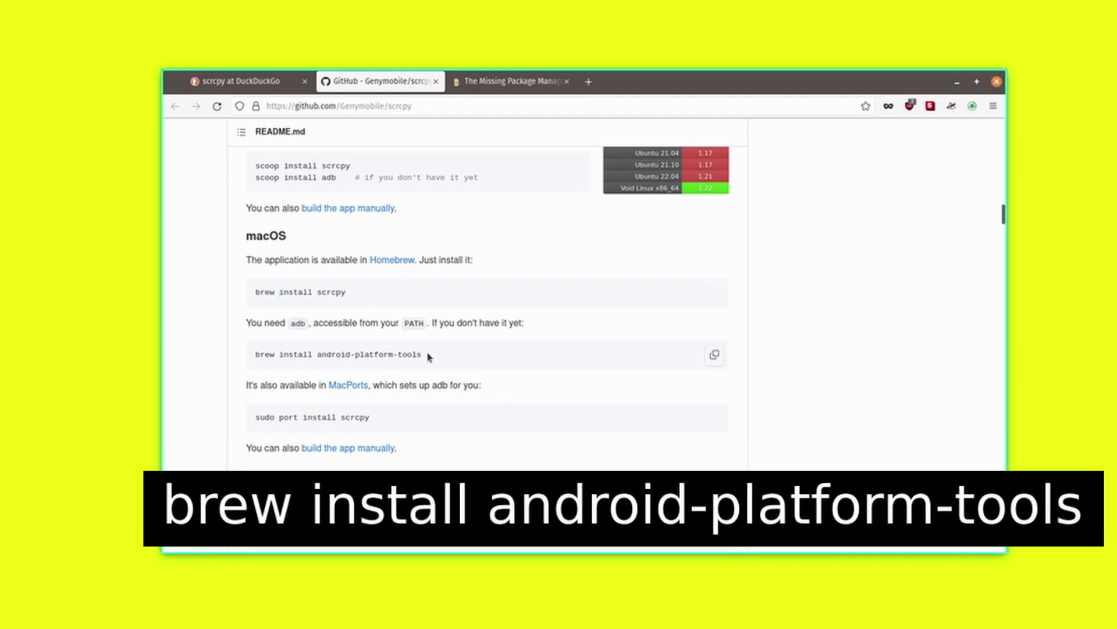
triple_click(250, 357)
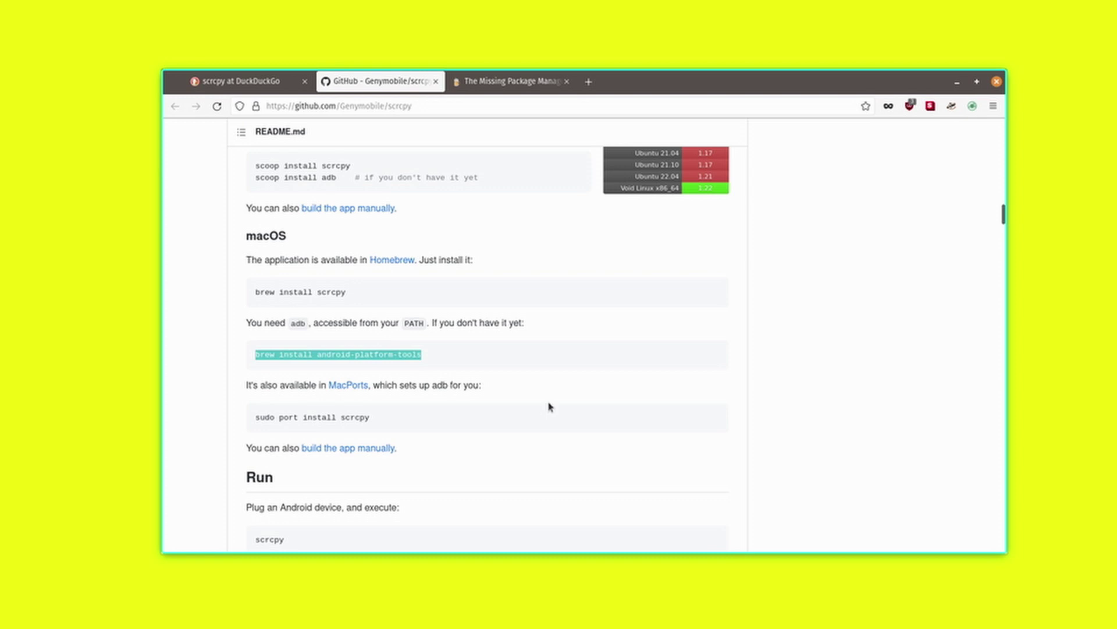
Step: Scroll to the README's Run section and highlight its 'scrcpy' command
scroll(547, 404, up, 2)
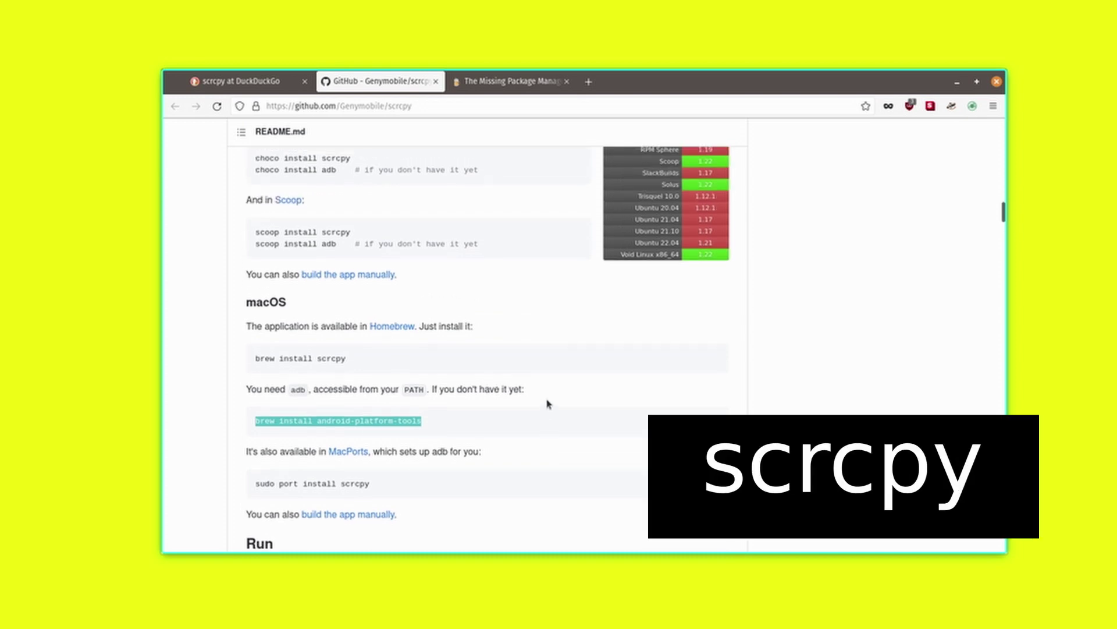
scroll(413, 424, down, 8)
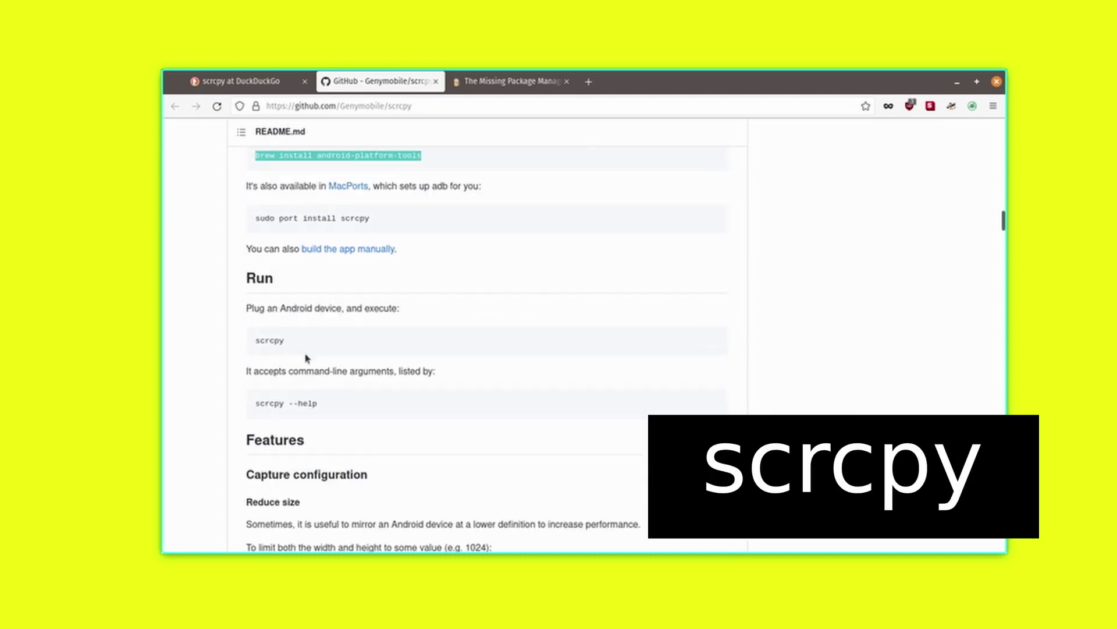
drag(285, 341, 256, 340)
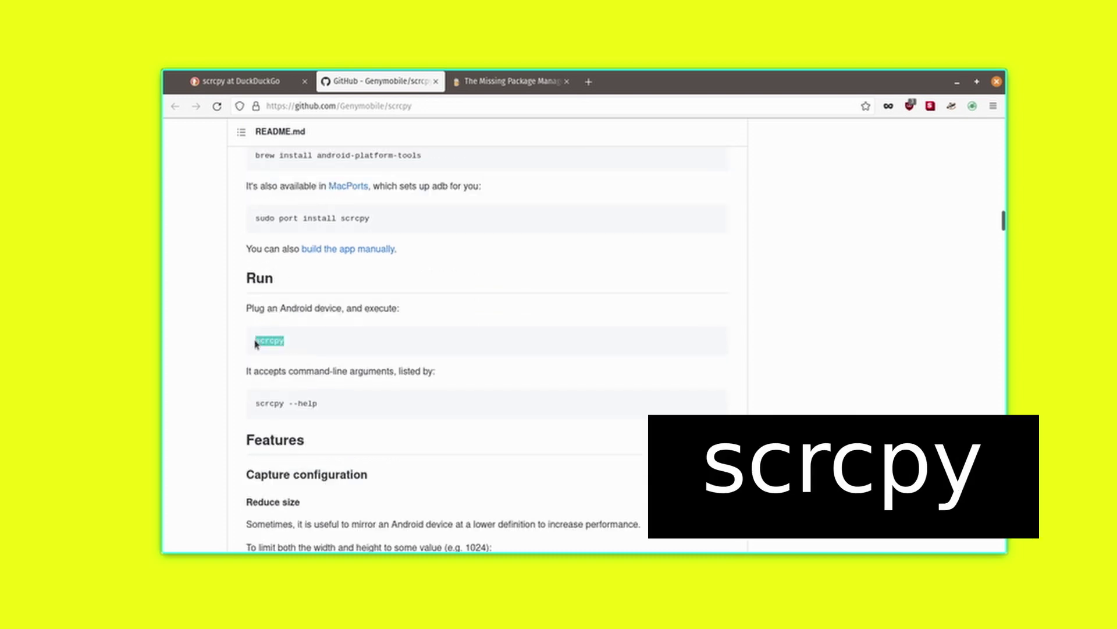